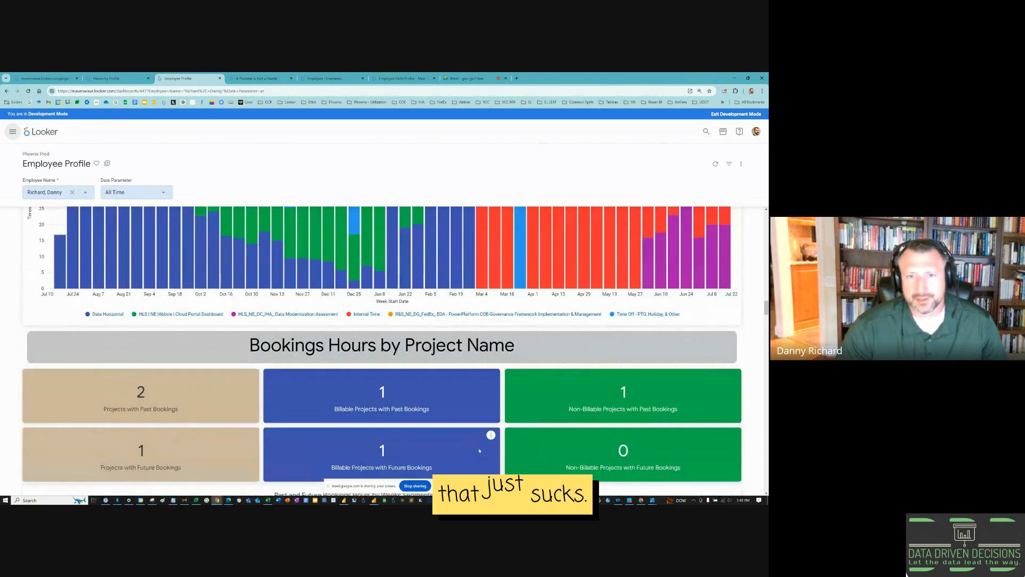
Step: Switch to the A Plumber is Not a Painter dashboard and look over its staffing tiles
{"action": "scroll", "coordinate": [480, 439], "scroll_direction": "up", "scroll_amount": 5}
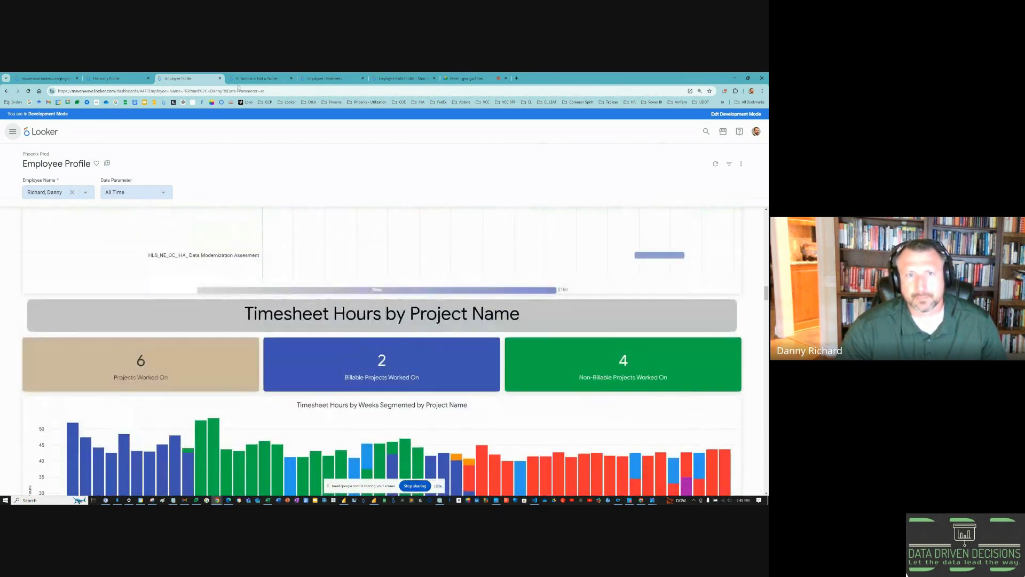
{"action": "left_click", "coordinate": [247, 79]}
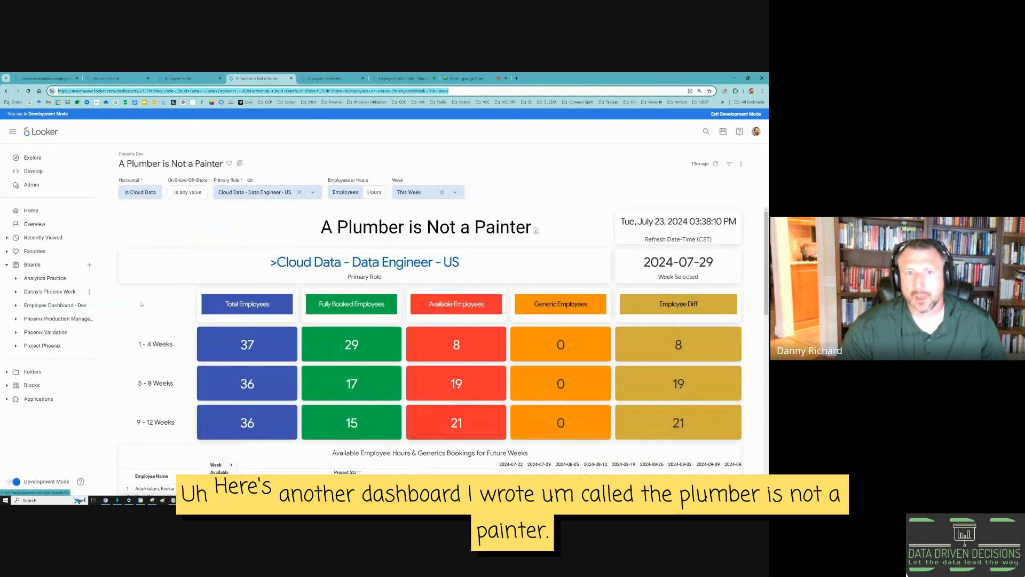
{"action": "scroll", "coordinate": [179, 308], "scroll_direction": "down", "scroll_amount": 1}
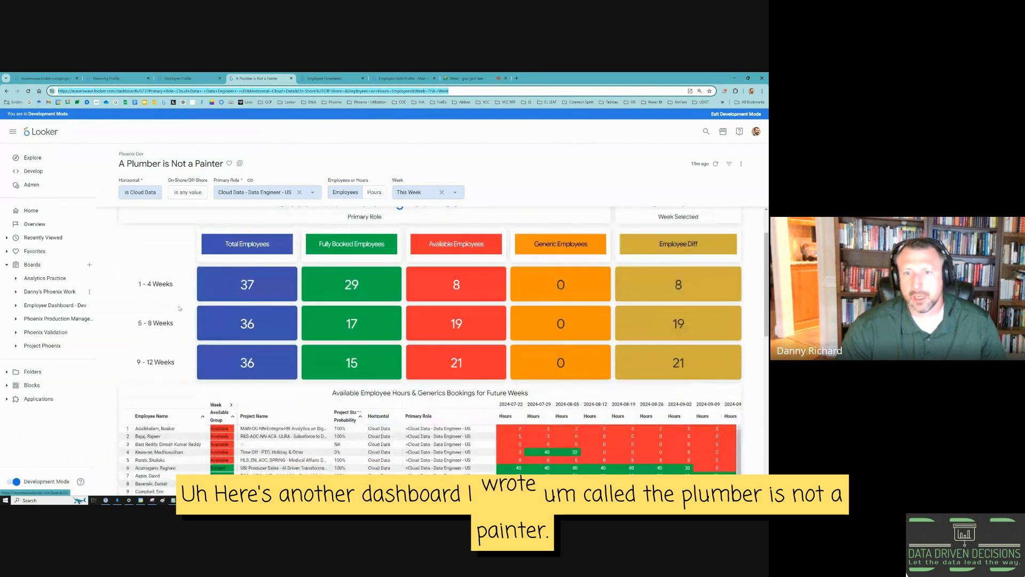
{"action": "scroll", "coordinate": [180, 308], "scroll_direction": "up", "scroll_amount": 1}
{"action": "scroll", "coordinate": [180, 308], "scroll_direction": "down", "scroll_amount": 3}
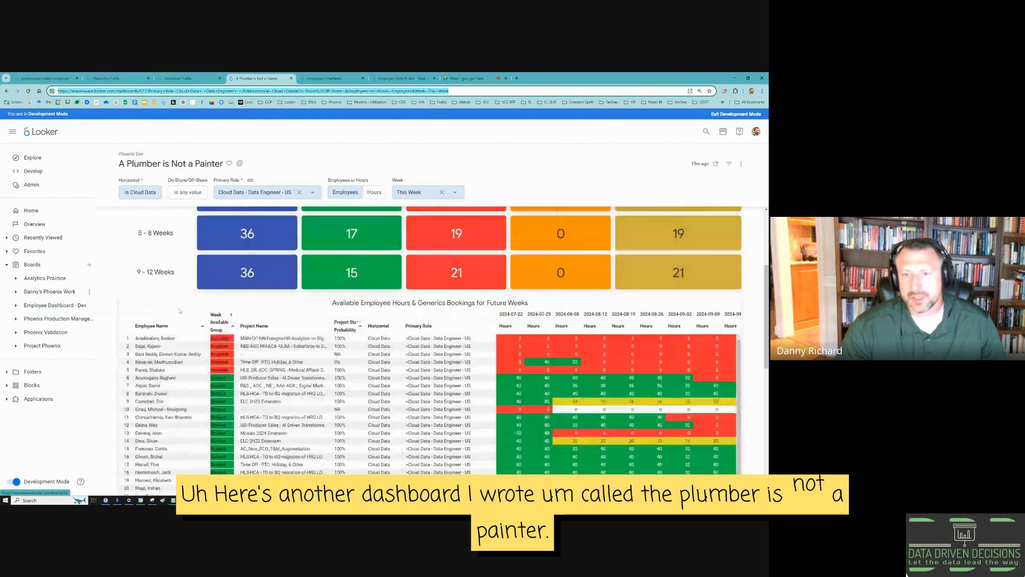
{"action": "scroll", "coordinate": [180, 311], "scroll_direction": "down", "scroll_amount": 3}
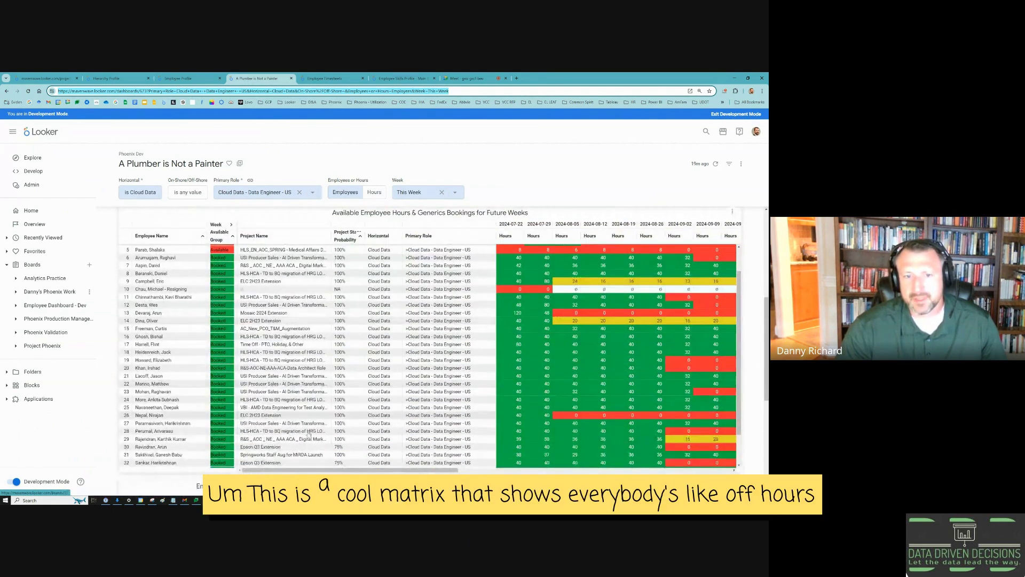
Step: Review the hours matrix and weekly booked-versus-available charts for Cloud Data - Data Engineer - US
{"action": "left_click_drag", "start_coordinate": [329, 468], "coordinate": [375, 472]}
{"action": "scroll", "coordinate": [420, 423], "scroll_direction": "down", "scroll_amount": 2}
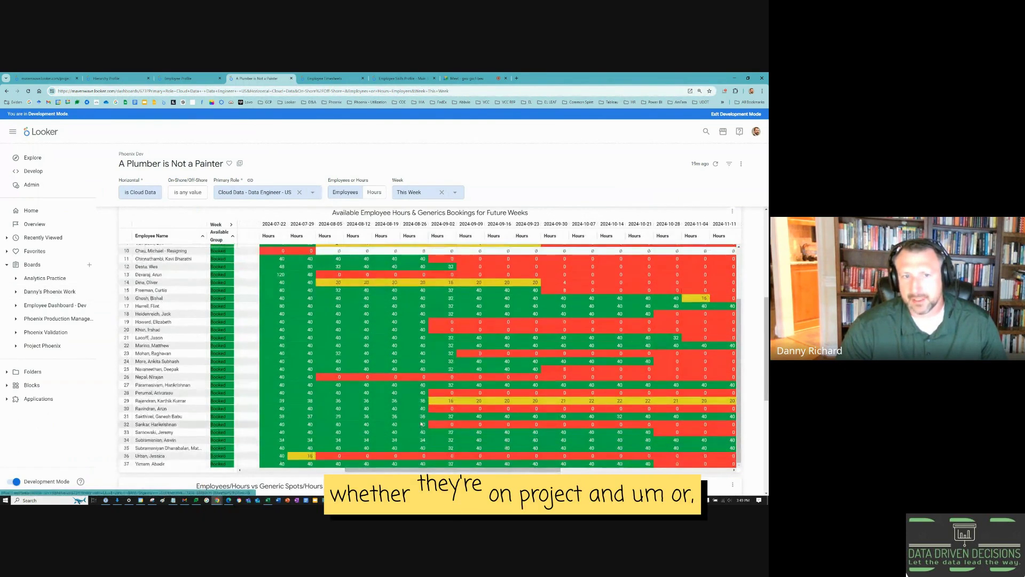
{"action": "scroll", "coordinate": [431, 425], "scroll_direction": "down", "scroll_amount": 4}
{"action": "scroll", "coordinate": [438, 423], "scroll_direction": "up", "scroll_amount": 5}
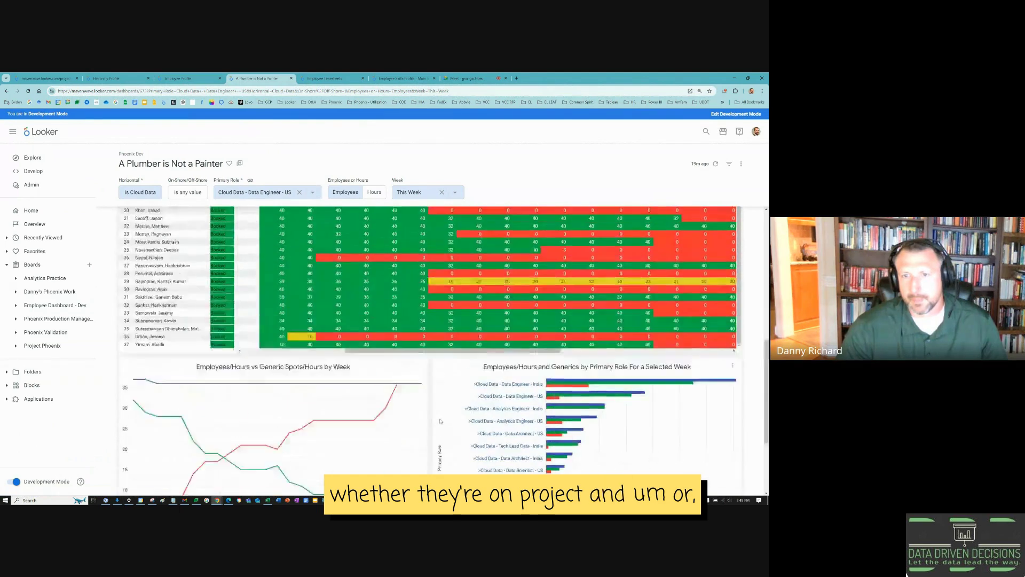
{"action": "scroll", "coordinate": [441, 421], "scroll_direction": "up", "scroll_amount": 6}
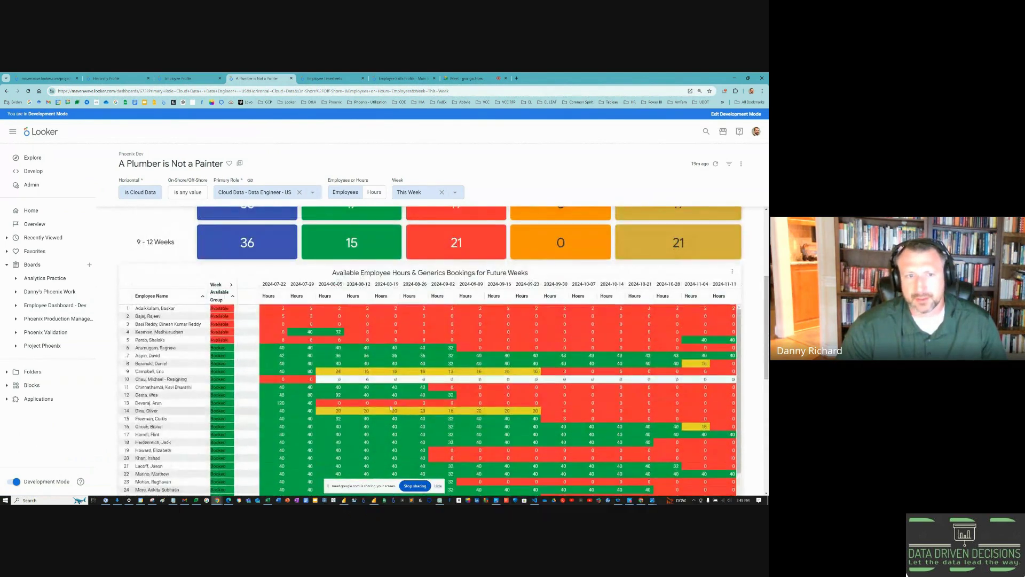
{"action": "scroll", "coordinate": [229, 317], "scroll_direction": "up", "scroll_amount": 1}
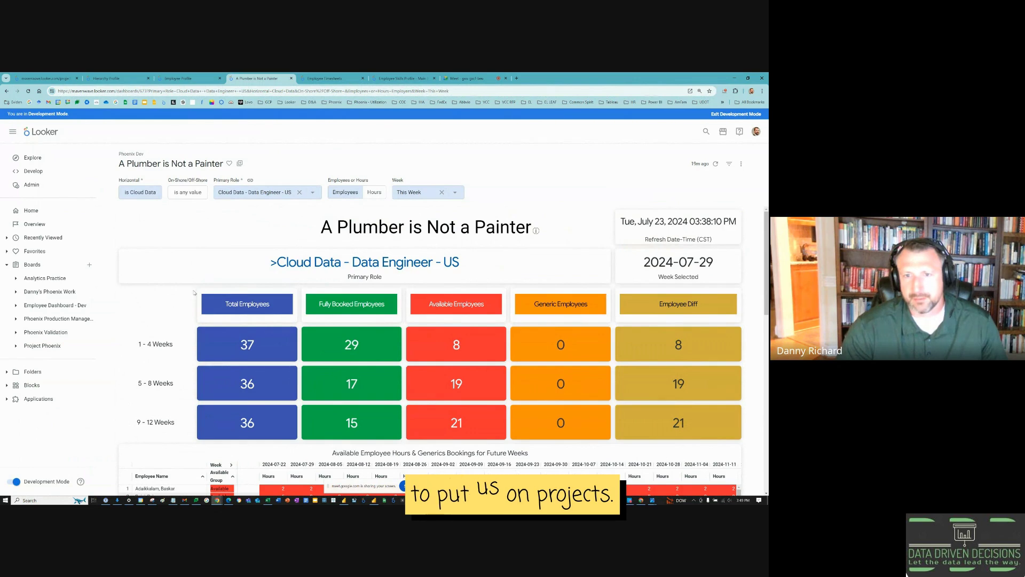
{"action": "scroll", "coordinate": [193, 292], "scroll_direction": "down", "scroll_amount": 10}
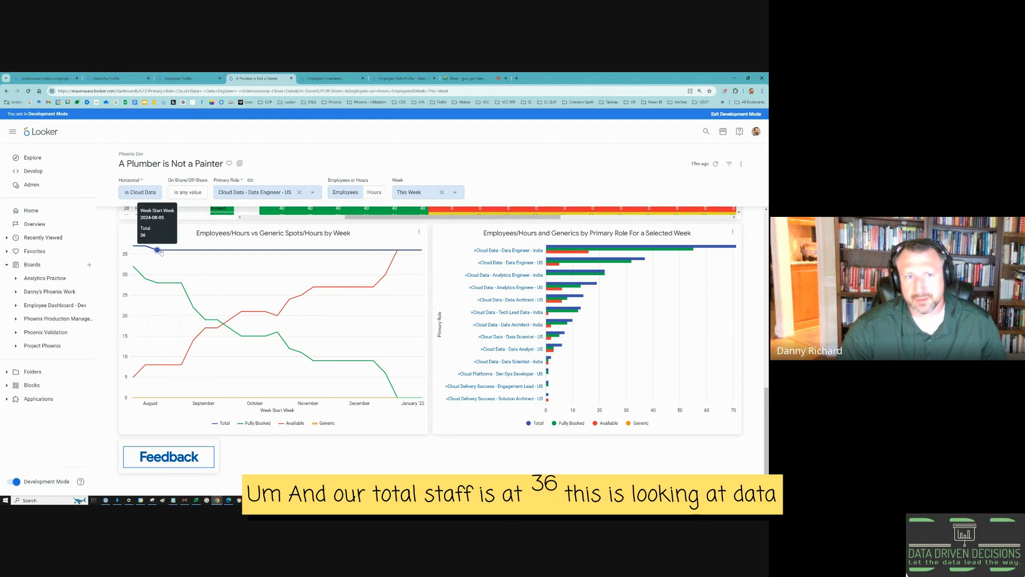
Step: Filter the Primary Role to Cloud Data - Analytics Engineer - US and apply it
{"action": "left_click", "coordinate": [267, 192]}
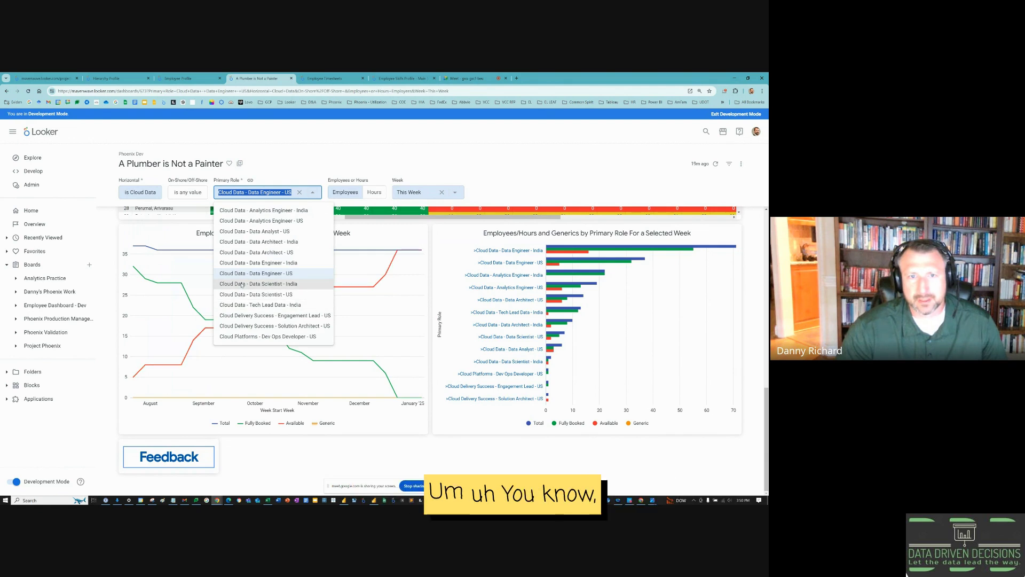
{"action": "left_click", "coordinate": [266, 231]}
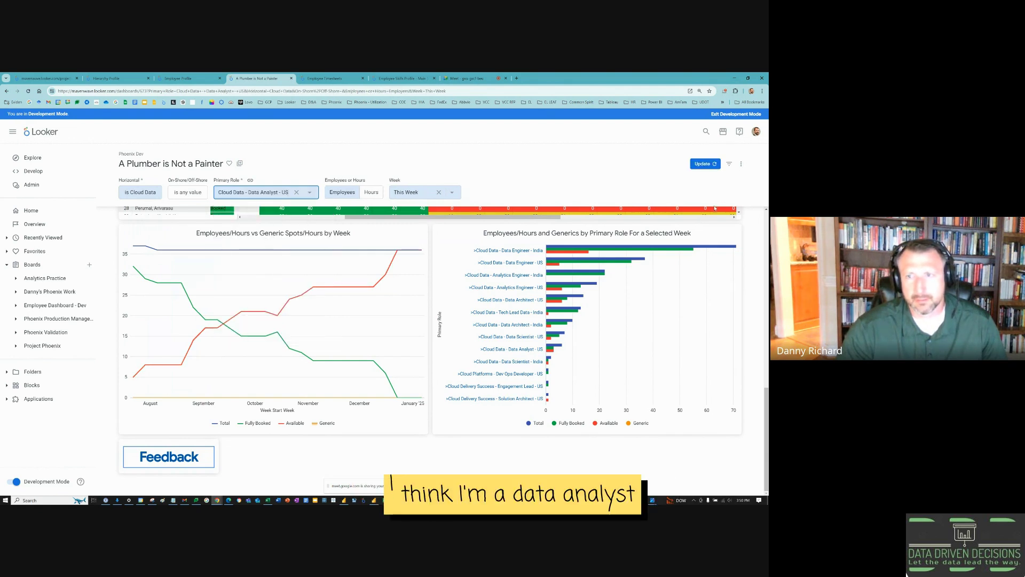
{"action": "left_click", "coordinate": [706, 162]}
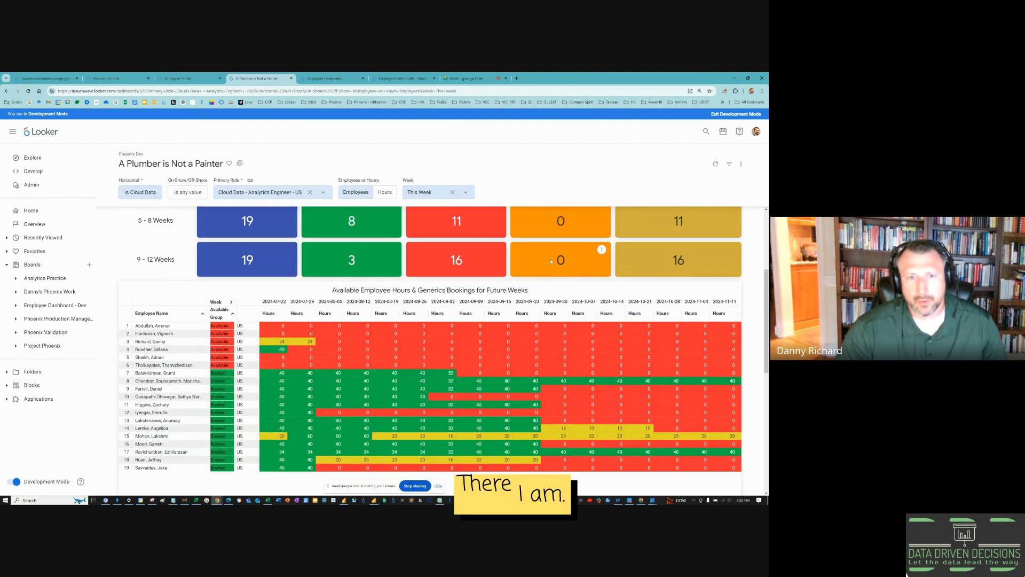
Step: Check the filtered results, then move to the Employee Timesheets dashboard
{"action": "scroll", "coordinate": [218, 297], "scroll_direction": "up", "scroll_amount": 3}
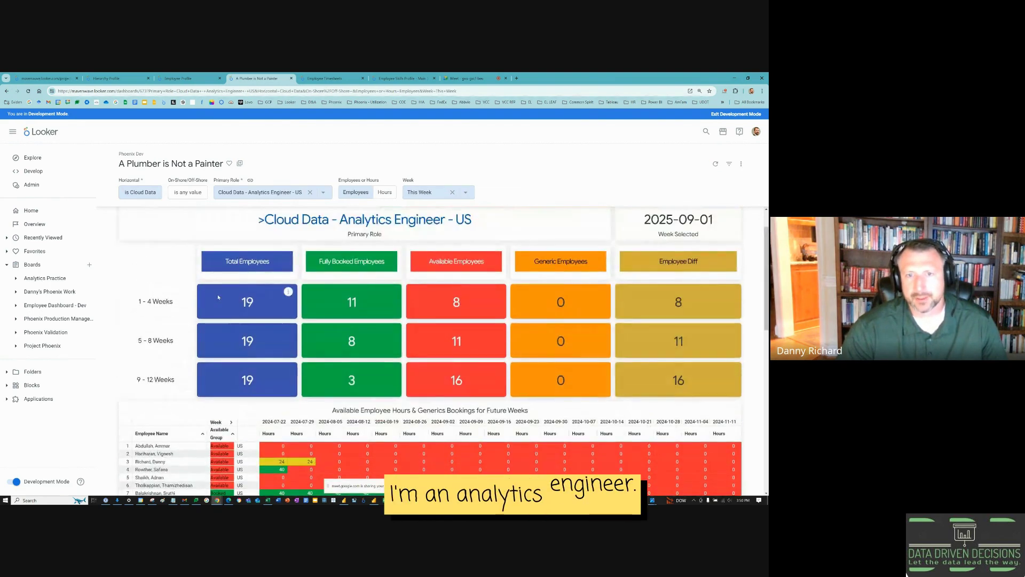
{"action": "scroll", "coordinate": [218, 297], "scroll_direction": "down", "scroll_amount": 10}
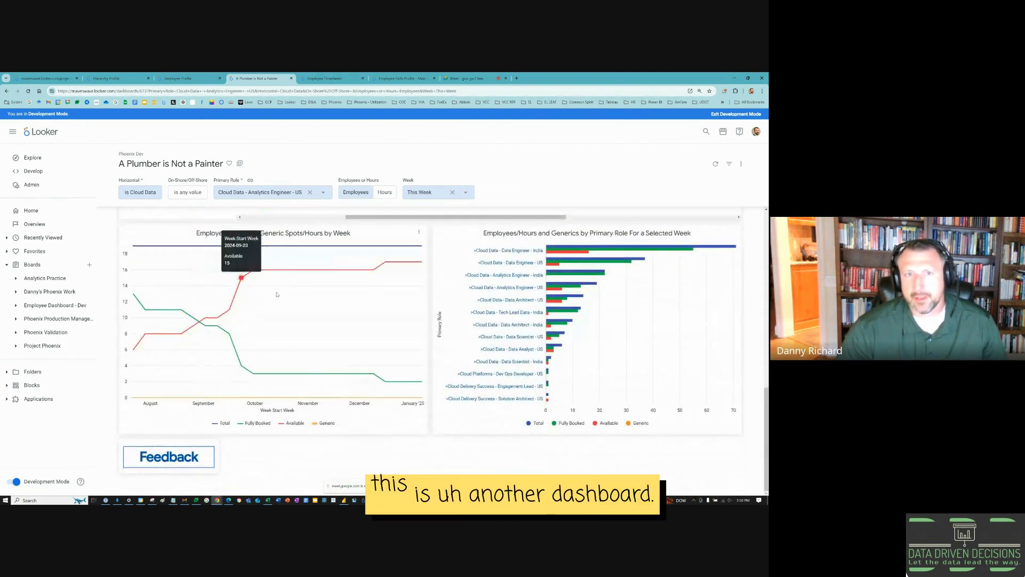
{"action": "left_click", "coordinate": [350, 76]}
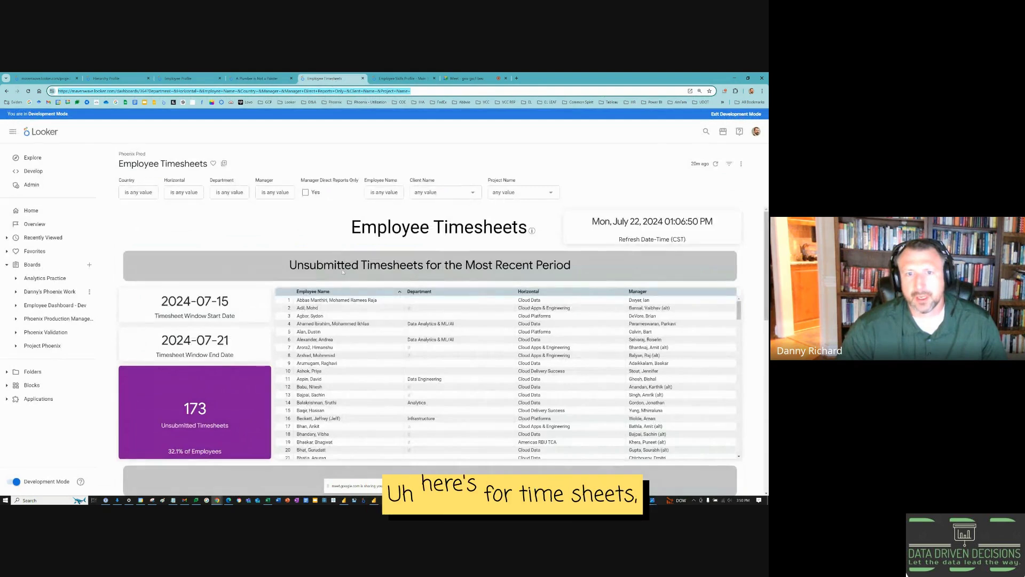
Step: Look over the Employee Timesheets year-to-date figures and 173 unsubmitted timesheets
{"action": "scroll", "coordinate": [343, 272], "scroll_direction": "down", "scroll_amount": 3}
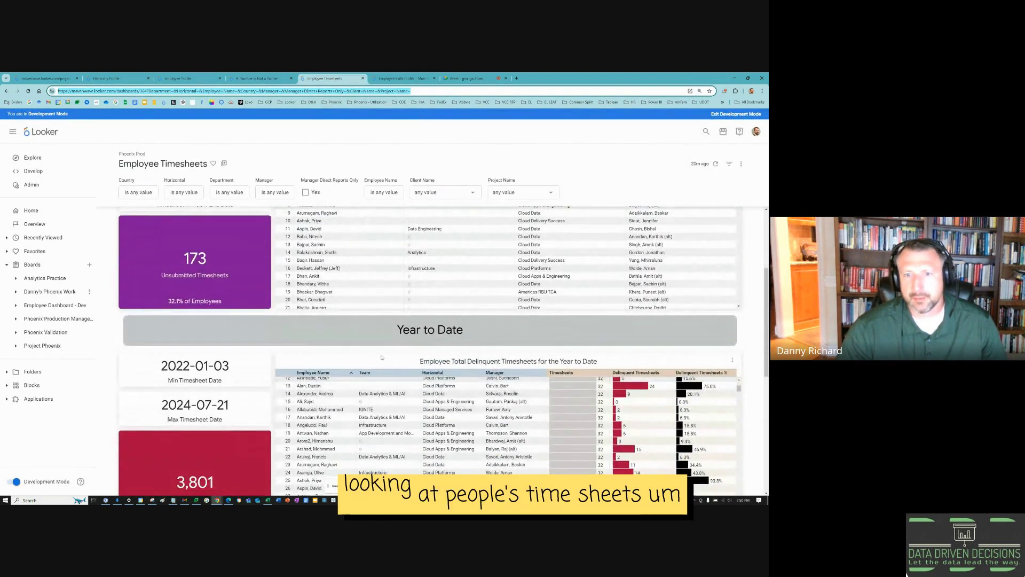
{"action": "scroll", "coordinate": [382, 358], "scroll_direction": "down", "scroll_amount": 5}
{"action": "scroll", "coordinate": [368, 417], "scroll_direction": "up", "scroll_amount": 3}
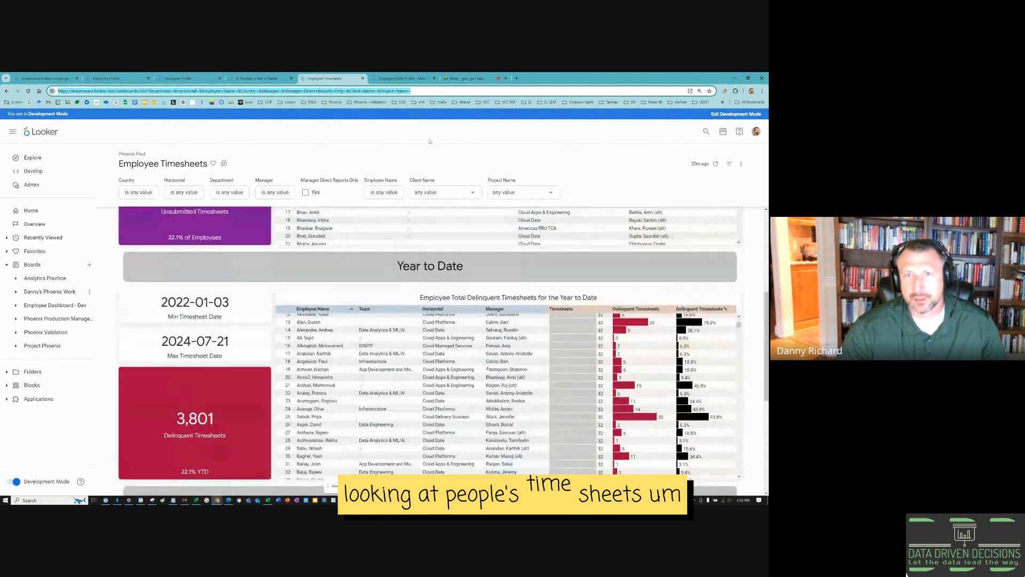
Step: Switch to the Employee Skills Profile - Main dashboard and scan its tables
{"action": "left_click", "coordinate": [417, 78]}
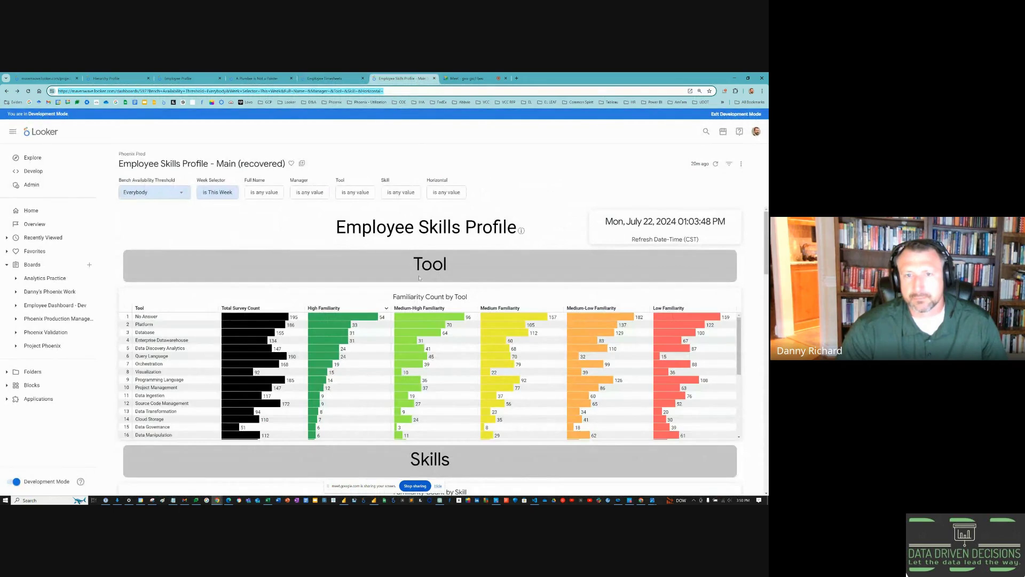
{"action": "scroll", "coordinate": [419, 277], "scroll_direction": "down", "scroll_amount": 2}
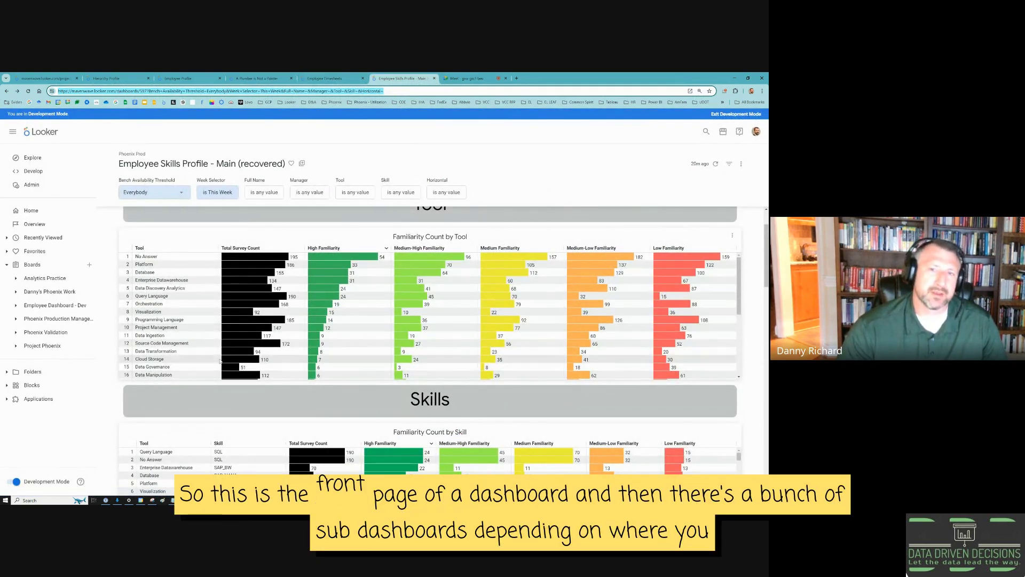
{"action": "scroll", "coordinate": [220, 361], "scroll_direction": "up", "scroll_amount": 2}
{"action": "scroll", "coordinate": [243, 344], "scroll_direction": "down", "scroll_amount": 6}
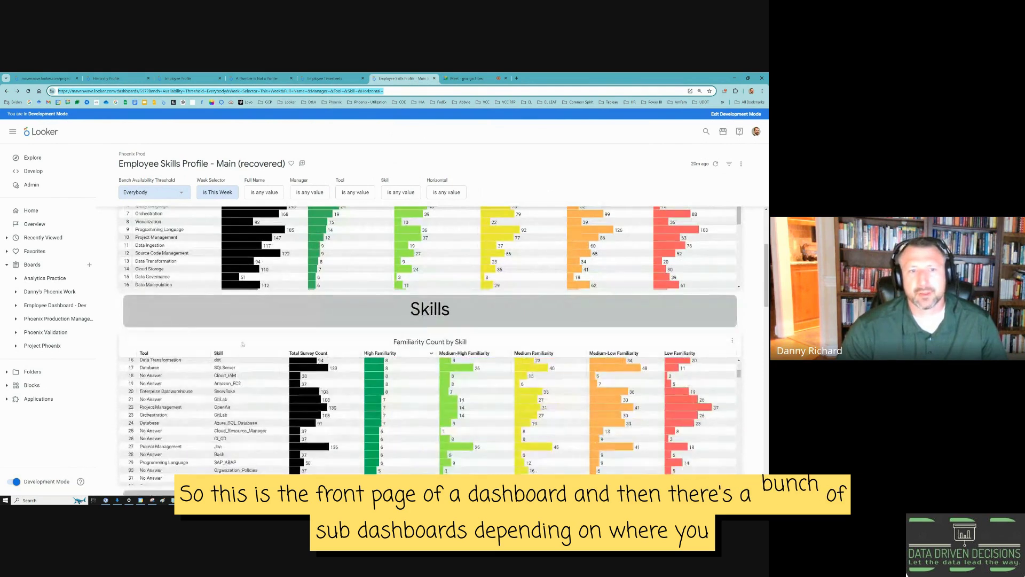
{"action": "scroll", "coordinate": [242, 344], "scroll_direction": "up", "scroll_amount": 3}
Step: Drill into the Database tool sub-dashboard and review employees' familiarity levels
{"action": "left_click", "coordinate": [150, 333]}
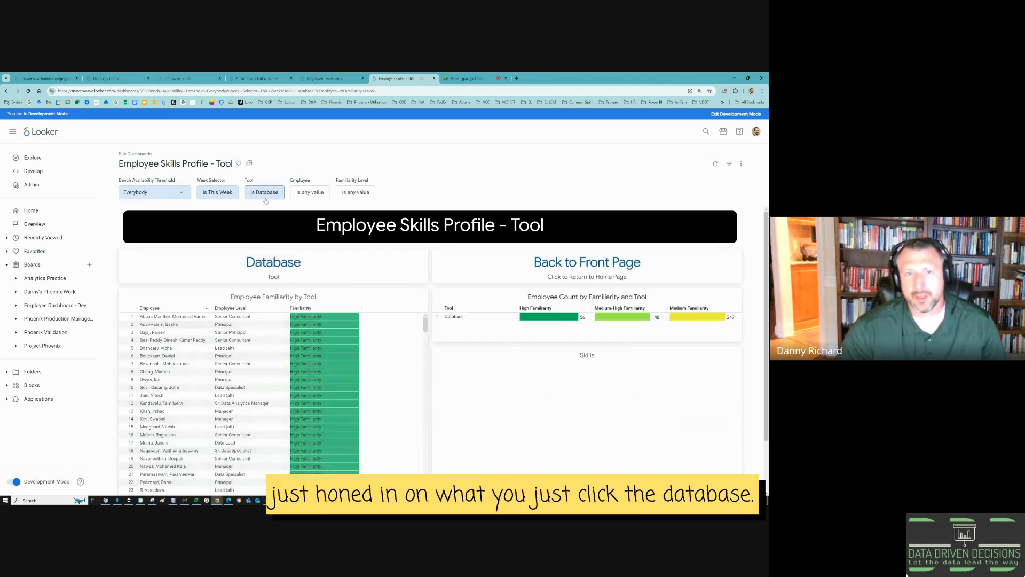
{"action": "scroll", "coordinate": [234, 246], "scroll_direction": "down", "scroll_amount": 2}
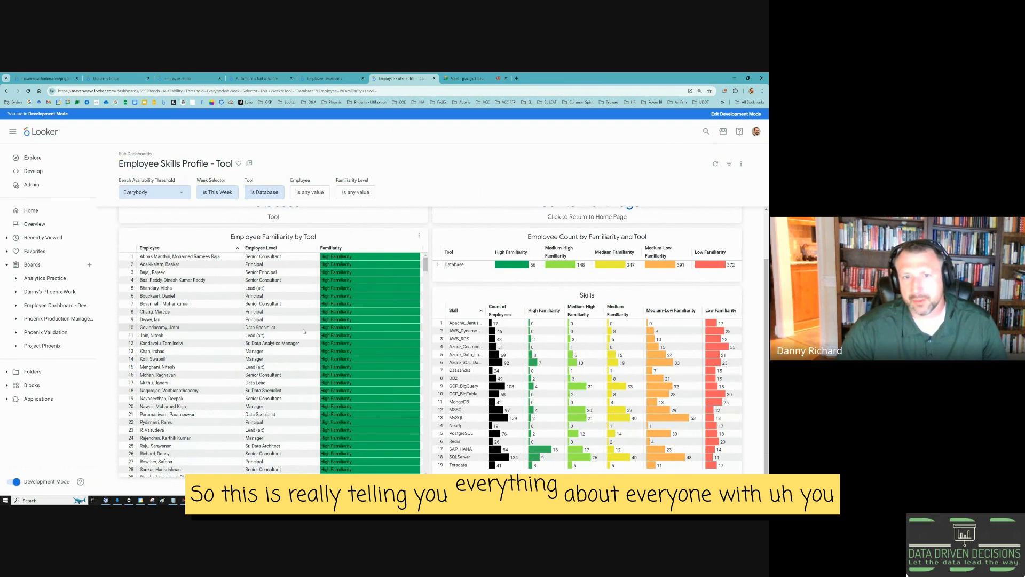
{"action": "scroll", "coordinate": [243, 331], "scroll_direction": "up", "scroll_amount": 1}
{"action": "scroll", "coordinate": [243, 331], "scroll_direction": "up", "scroll_amount": 1}
{"action": "scroll", "coordinate": [254, 344], "scroll_direction": "down", "scroll_amount": 7}
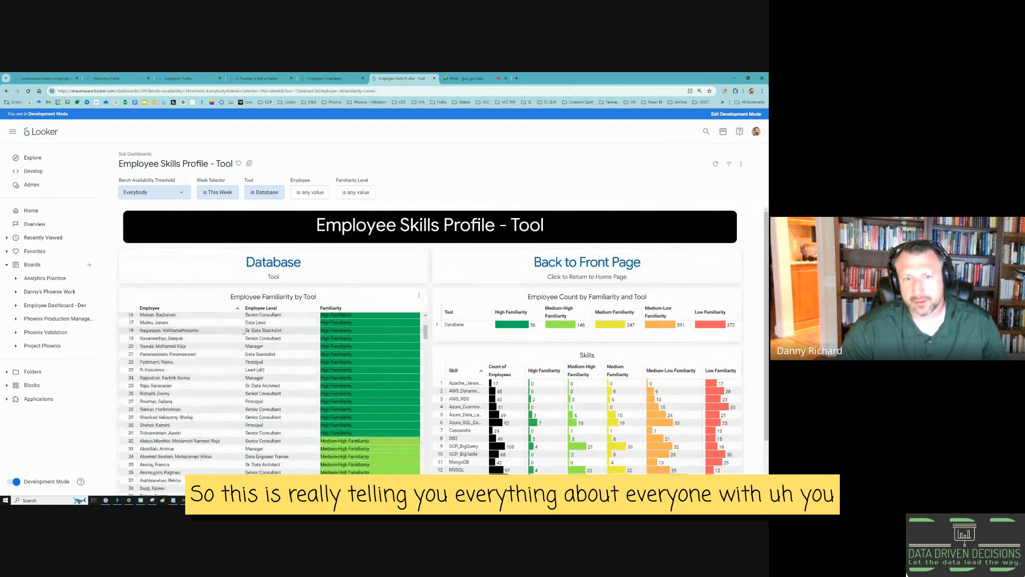
{"action": "scroll", "coordinate": [254, 344], "scroll_direction": "down", "scroll_amount": 3}
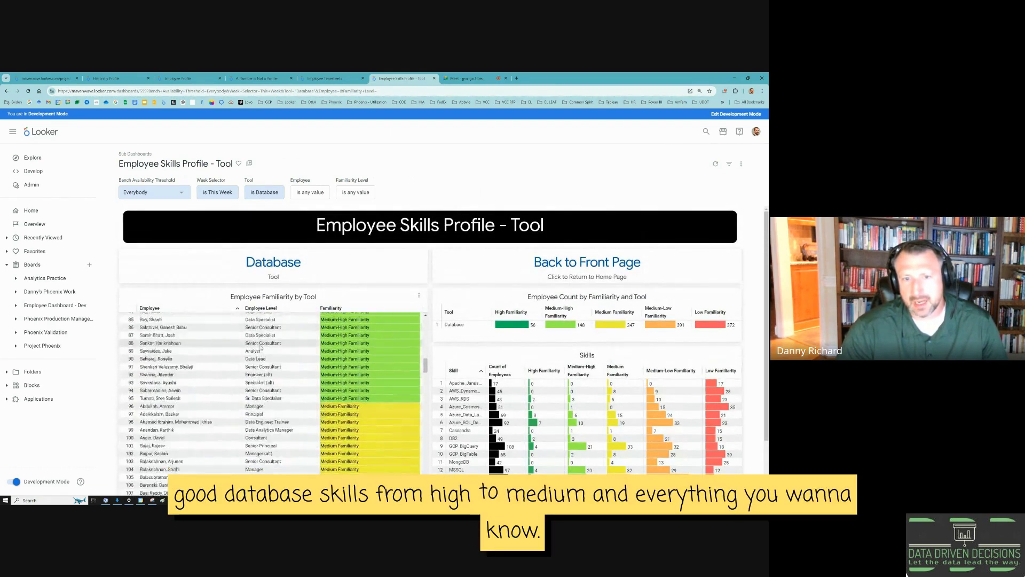
{"action": "scroll", "coordinate": [254, 344], "scroll_direction": "up", "scroll_amount": 8}
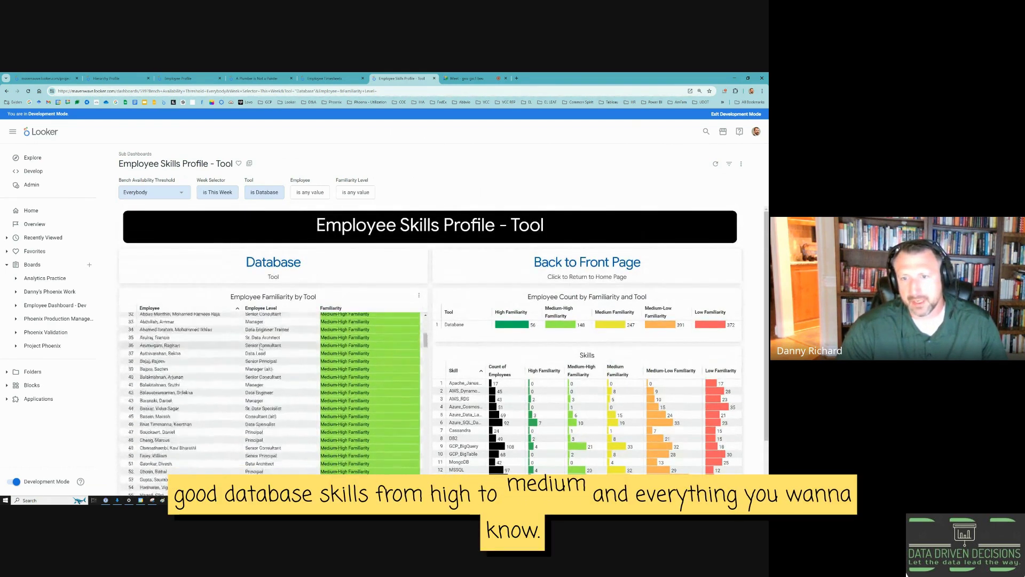
Step: Return to the front page and scroll through familiarity counts by tool and skill
{"action": "left_click", "coordinate": [561, 268]}
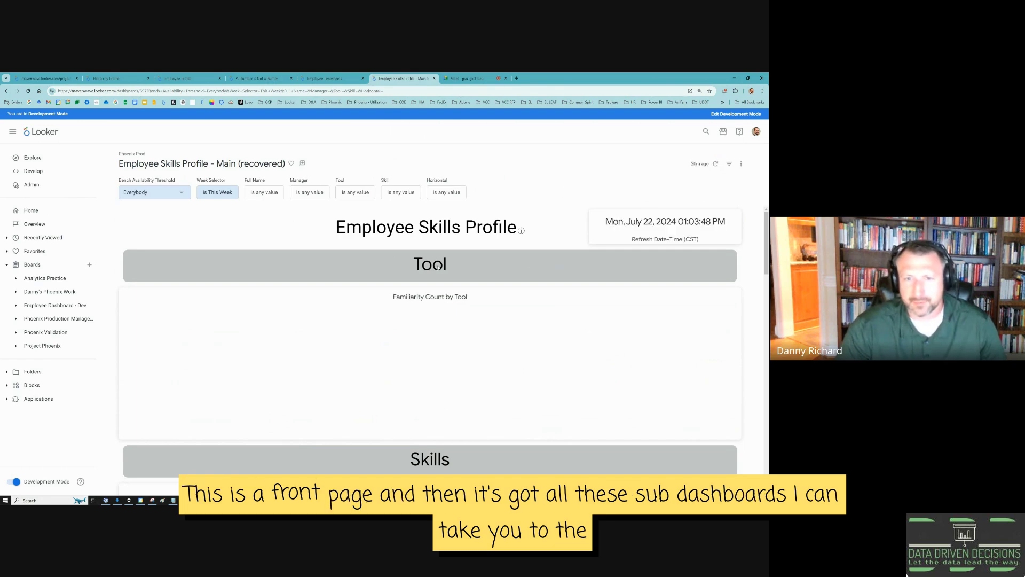
{"action": "scroll", "coordinate": [374, 270], "scroll_direction": "down", "scroll_amount": 3}
{"action": "scroll", "coordinate": [173, 319], "scroll_direction": "down", "scroll_amount": 1}
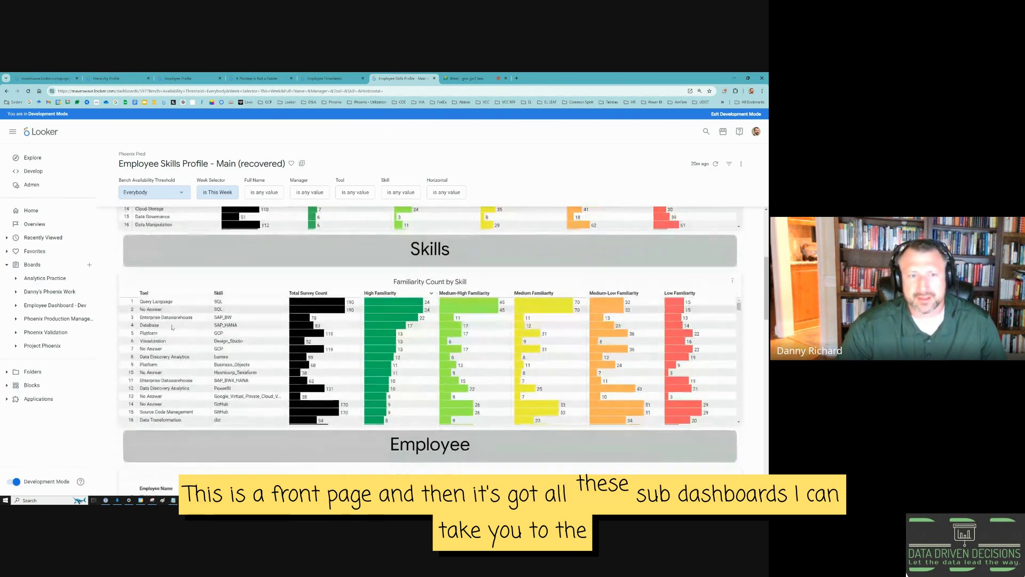
{"action": "left_click", "coordinate": [218, 302]}
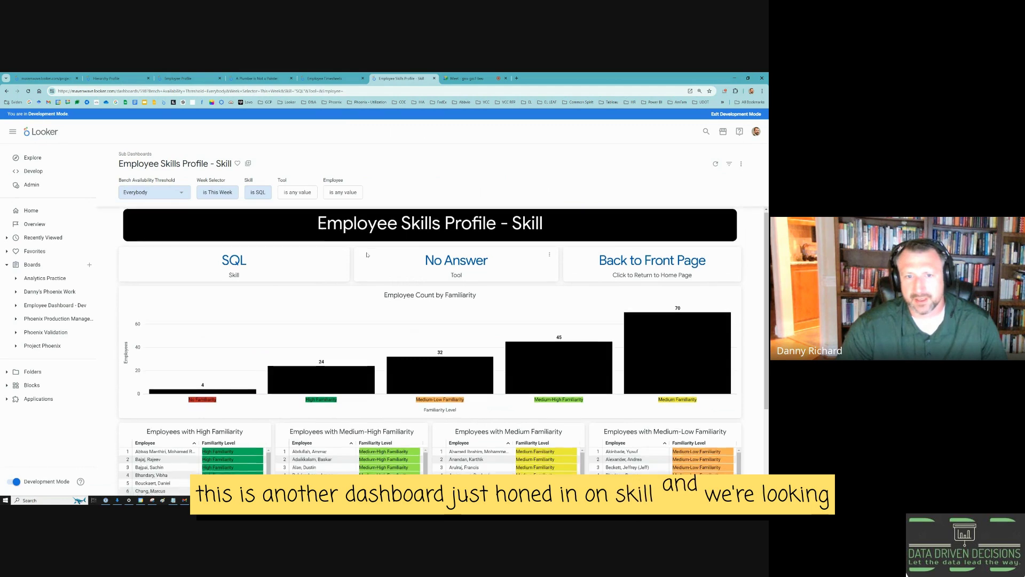
{"action": "scroll", "coordinate": [367, 255], "scroll_direction": "down", "scroll_amount": 2}
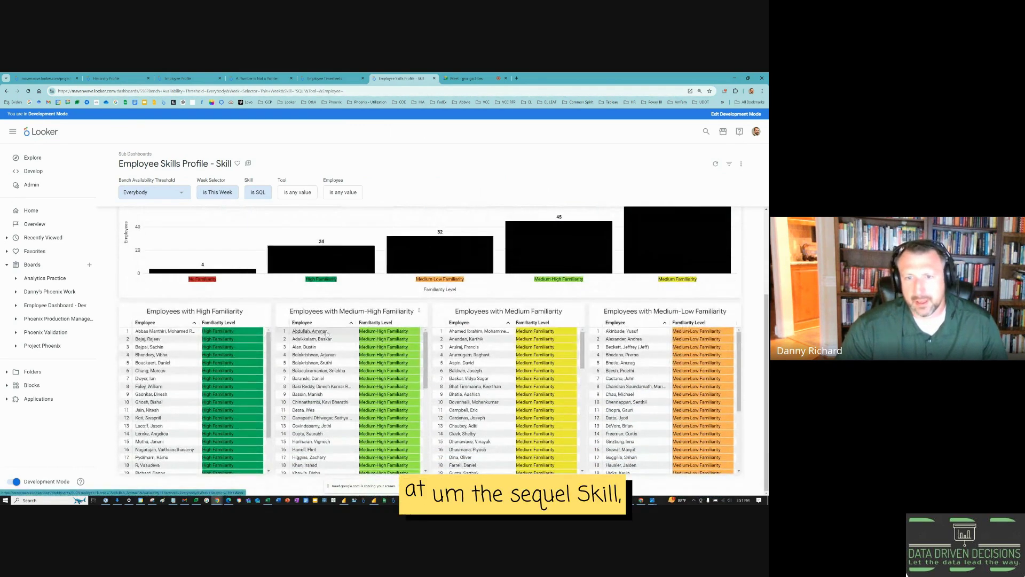
{"action": "scroll", "coordinate": [327, 334], "scroll_direction": "up", "scroll_amount": 2}
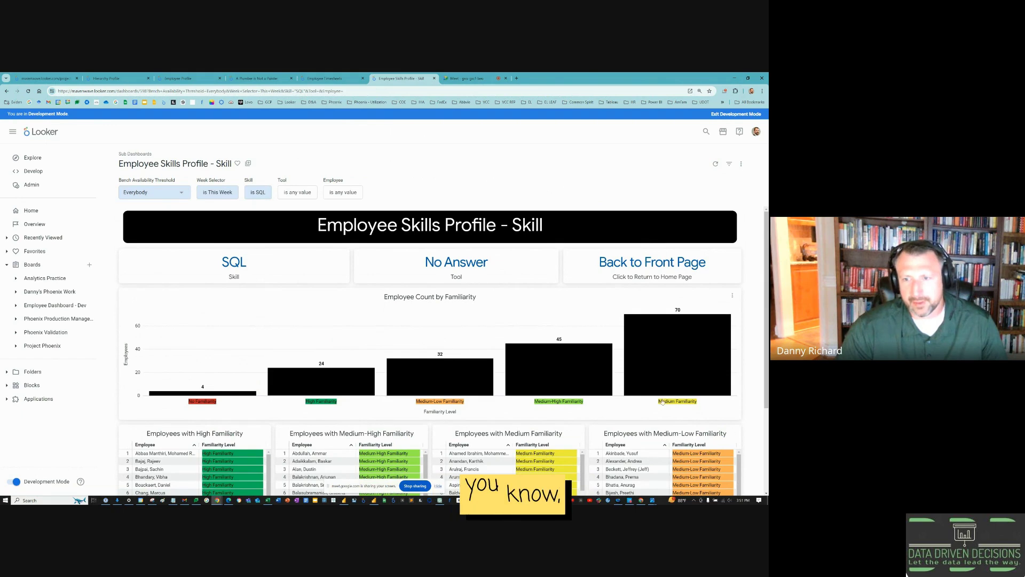
{"action": "mouse_move", "coordinate": [318, 394]}
{"action": "scroll", "coordinate": [318, 393], "scroll_direction": "down", "scroll_amount": 3}
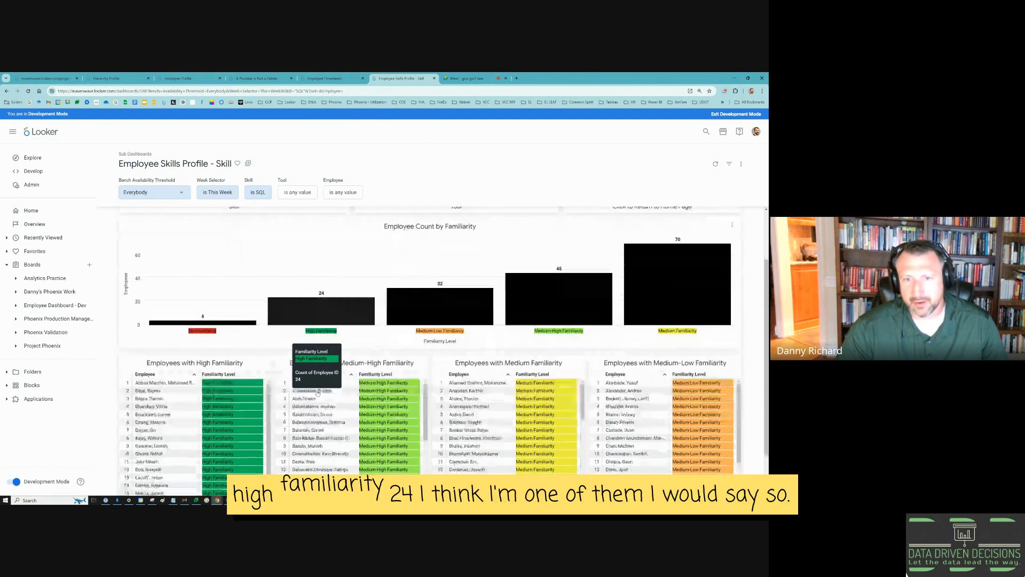
{"action": "scroll", "coordinate": [201, 386], "scroll_direction": "up", "scroll_amount": 2}
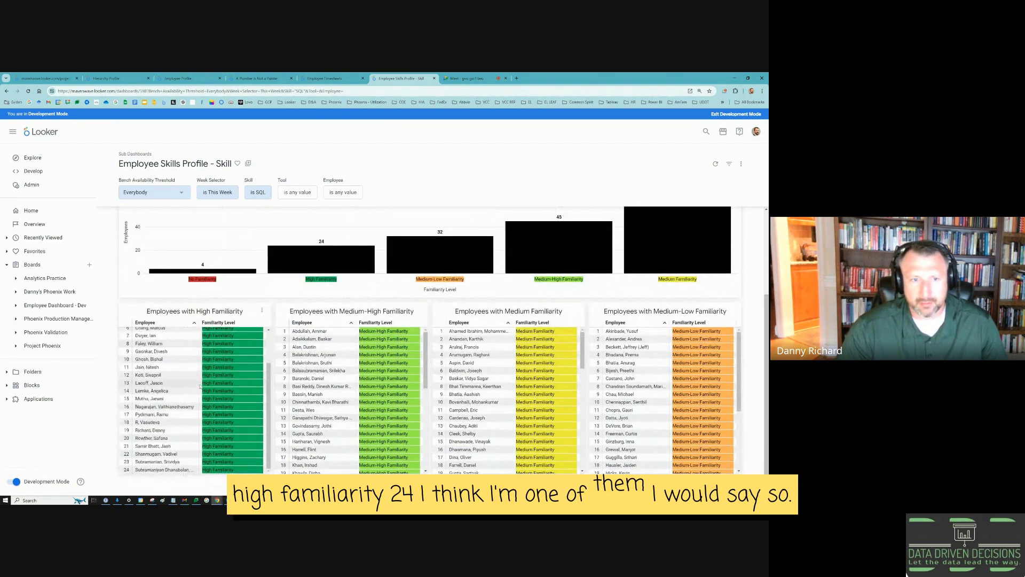
{"action": "scroll", "coordinate": [614, 235], "scroll_direction": "up", "scroll_amount": 3}
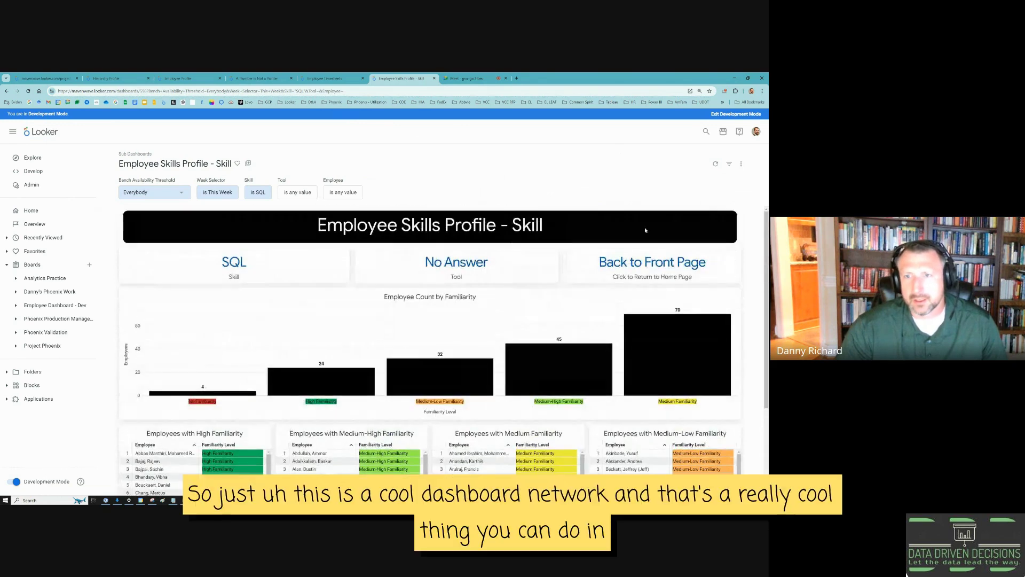
Step: From the front page, drill into one employee's skills sub-dashboard via the Employee table
{"action": "left_click", "coordinate": [654, 262]}
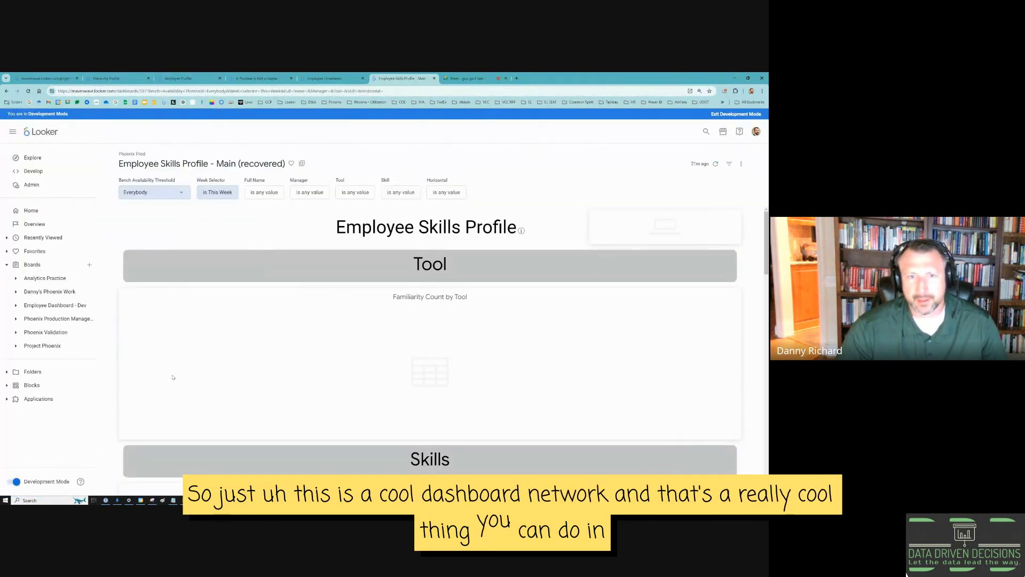
{"action": "scroll", "coordinate": [172, 377], "scroll_direction": "down", "scroll_amount": 4}
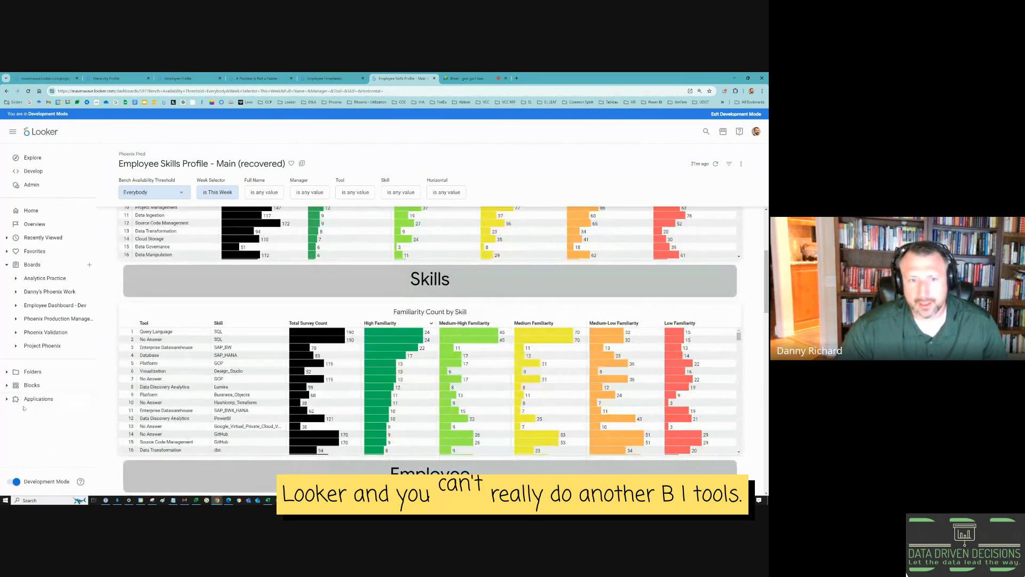
{"action": "scroll", "coordinate": [167, 463], "scroll_direction": "down", "scroll_amount": 3}
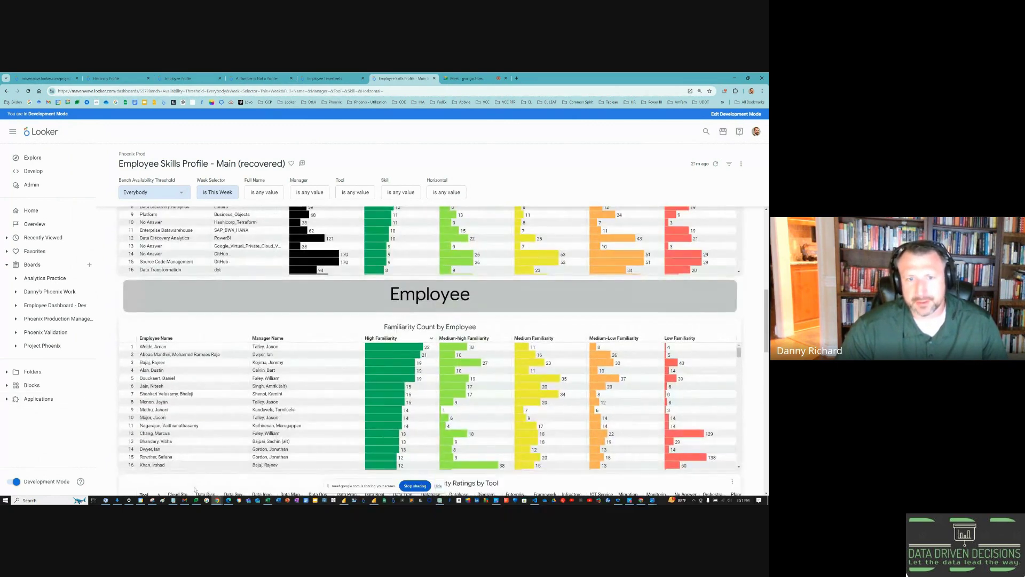
{"action": "left_click", "coordinate": [167, 355]}
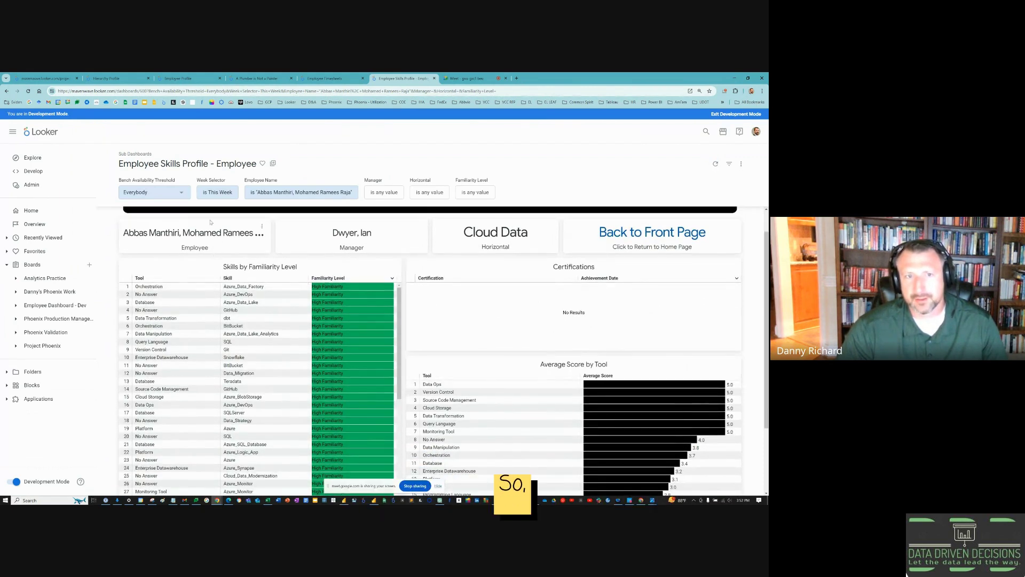
Step: Open the MS AZ-900 Azure Fundamentals certification sub-dashboard (9 active holders), then go back
{"action": "left_click", "coordinate": [682, 264]}
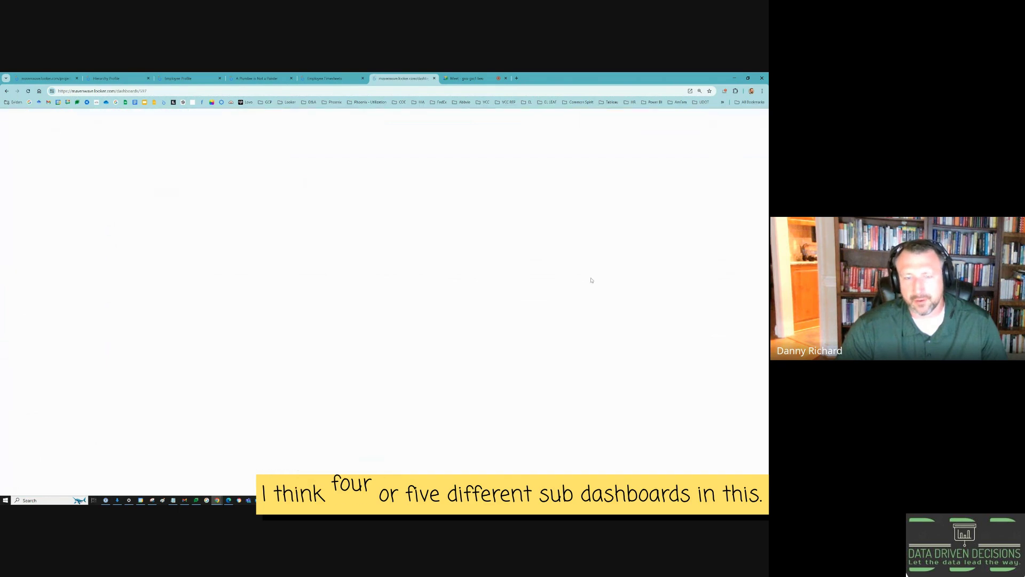
{"action": "scroll", "coordinate": [329, 368], "scroll_direction": "down", "scroll_amount": 12}
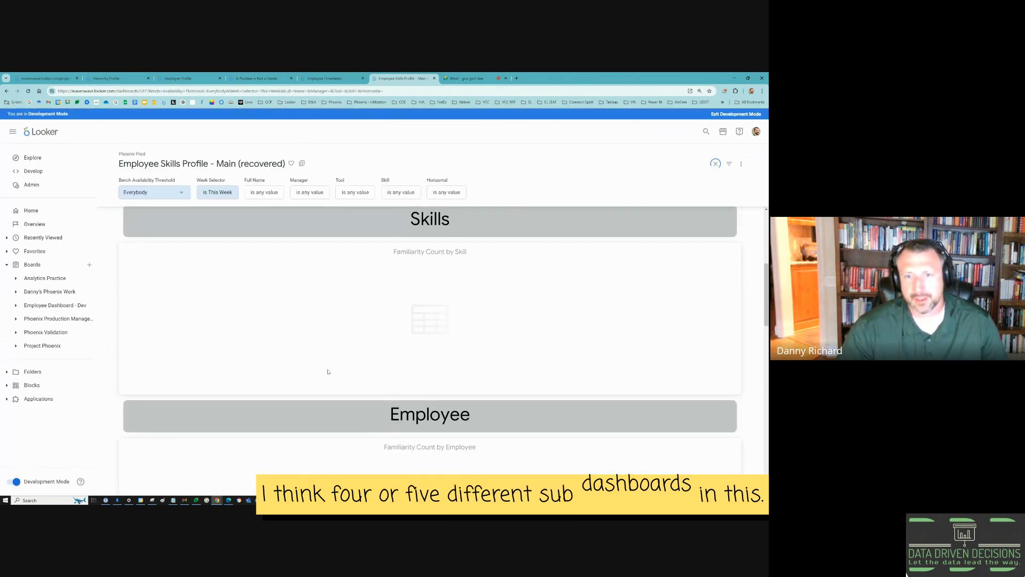
{"action": "scroll", "coordinate": [329, 372], "scroll_direction": "down", "scroll_amount": 5}
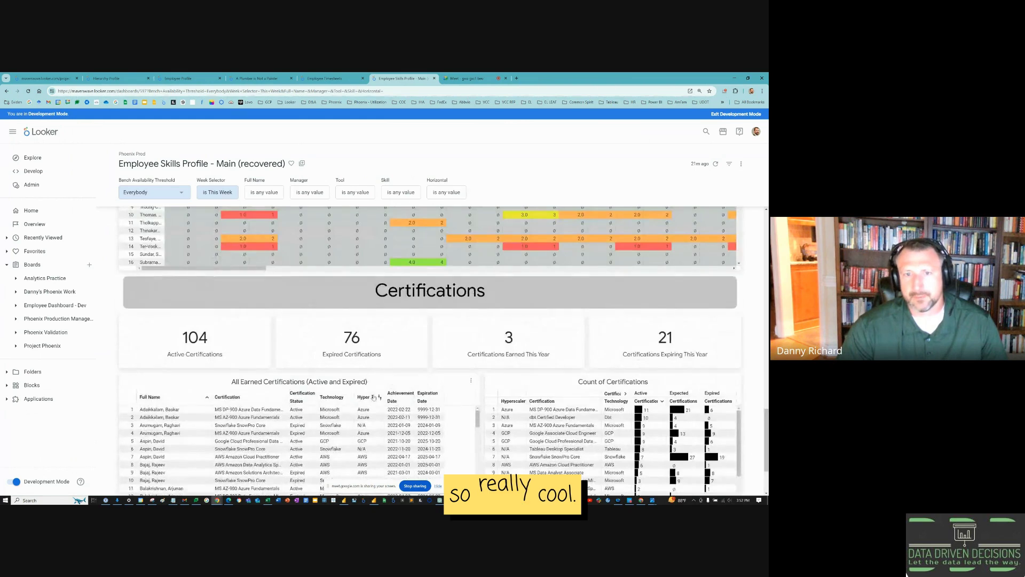
{"action": "scroll", "coordinate": [137, 331], "scroll_direction": "down", "scroll_amount": 2}
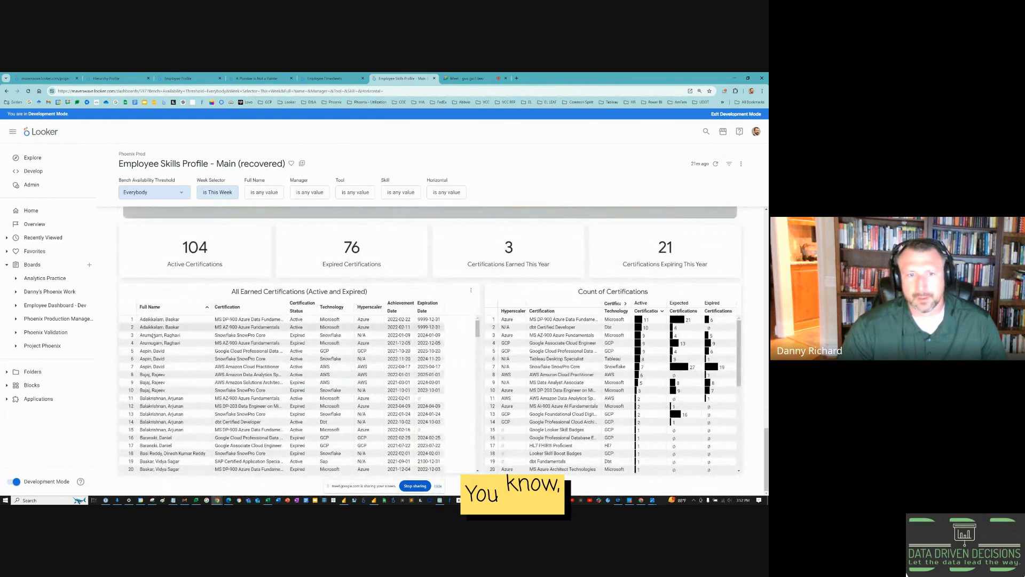
{"action": "left_click", "coordinate": [250, 329]}
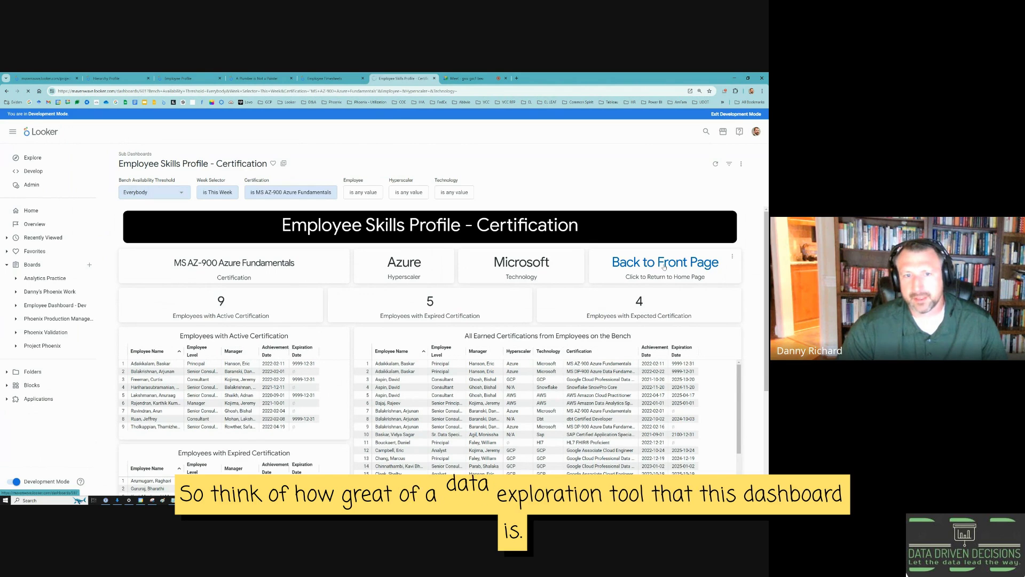
{"action": "left_click", "coordinate": [663, 267]}
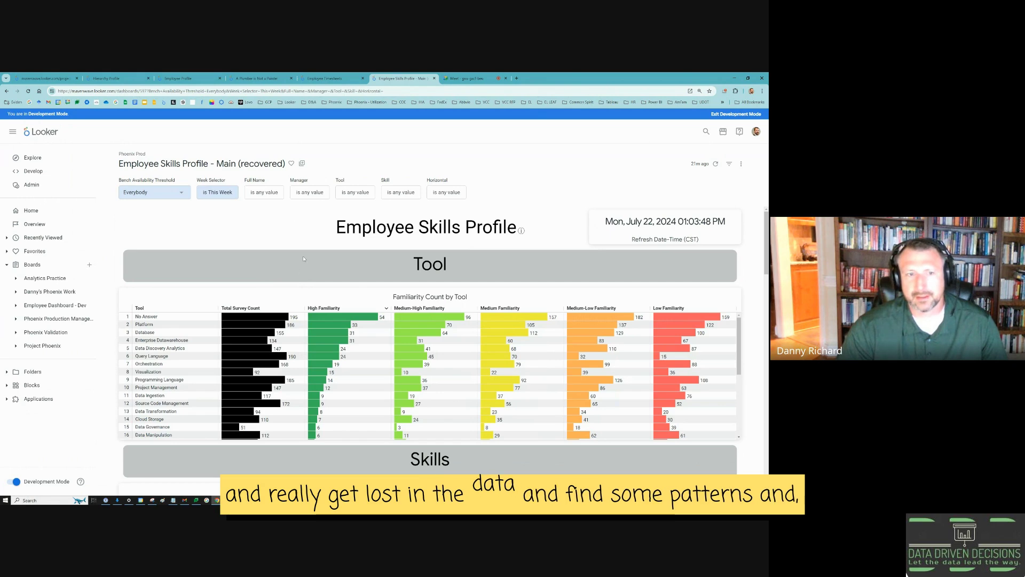
{"action": "scroll", "coordinate": [310, 293], "scroll_direction": "down", "scroll_amount": 8}
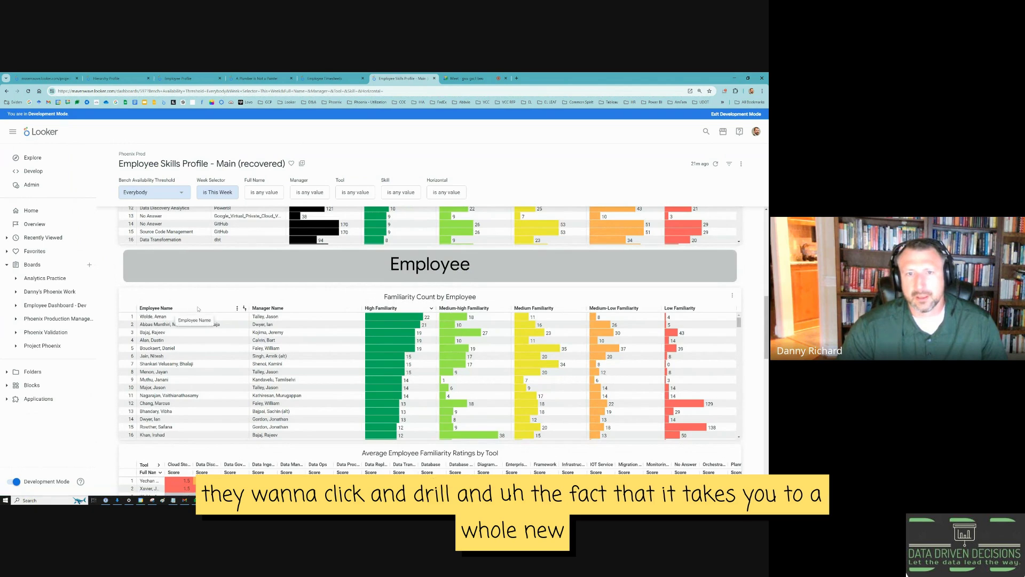
{"action": "scroll", "coordinate": [203, 308], "scroll_direction": "up", "scroll_amount": 8}
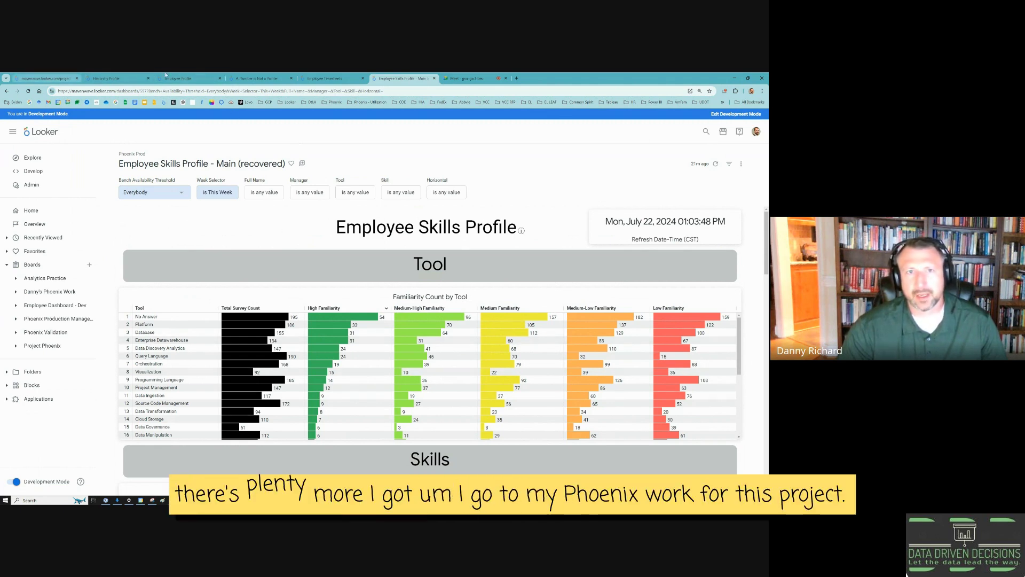
Step: Open the Phoenix Work board and browse its Production and Development Validation Reports sections
{"action": "left_click", "coordinate": [42, 294]}
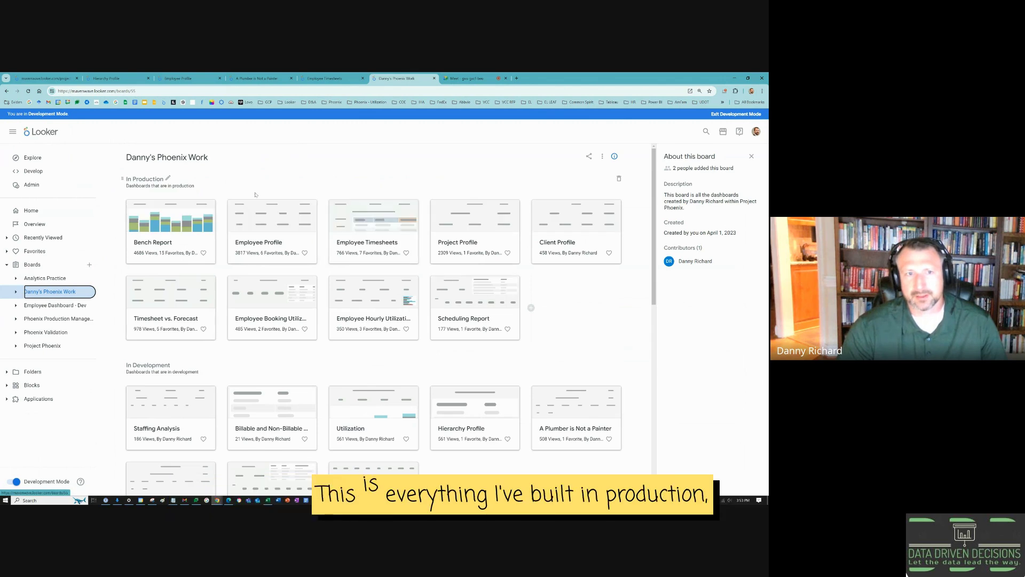
{"action": "scroll", "coordinate": [184, 311], "scroll_direction": "down", "scroll_amount": 1}
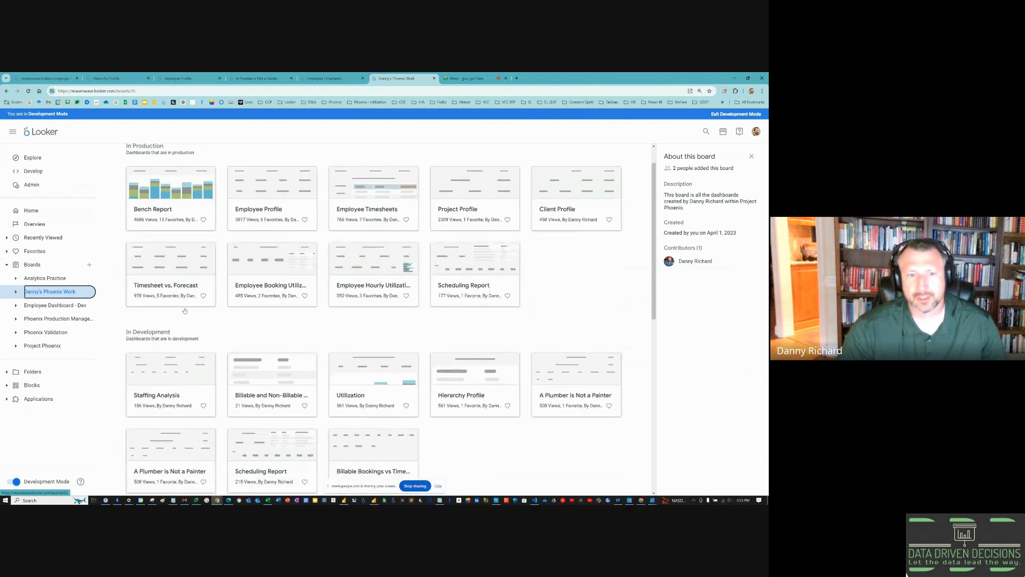
{"action": "scroll", "coordinate": [176, 326], "scroll_direction": "down", "scroll_amount": 2}
{"action": "scroll", "coordinate": [214, 363], "scroll_direction": "down", "scroll_amount": 4}
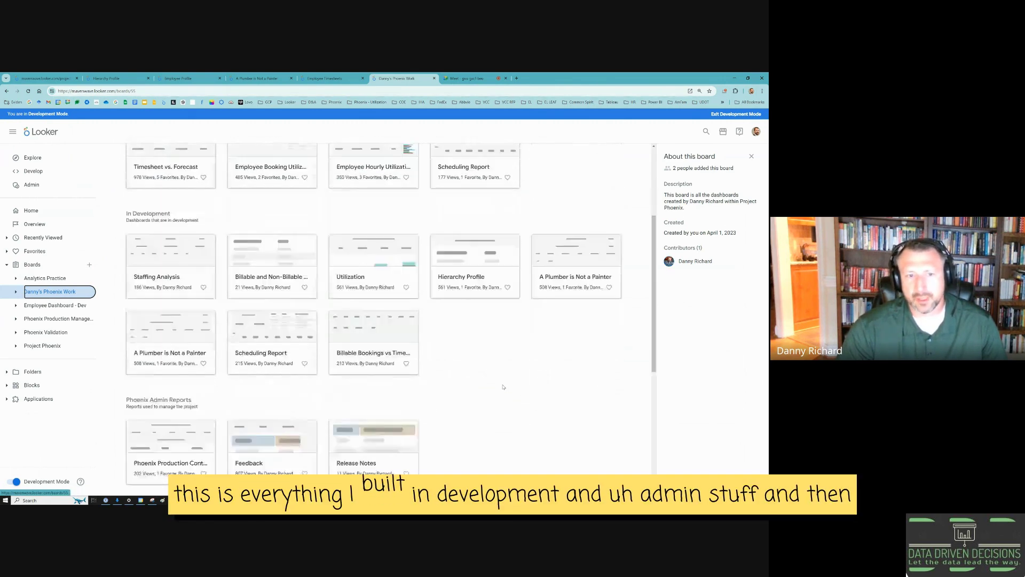
{"action": "scroll", "coordinate": [256, 394], "scroll_direction": "down", "scroll_amount": 3}
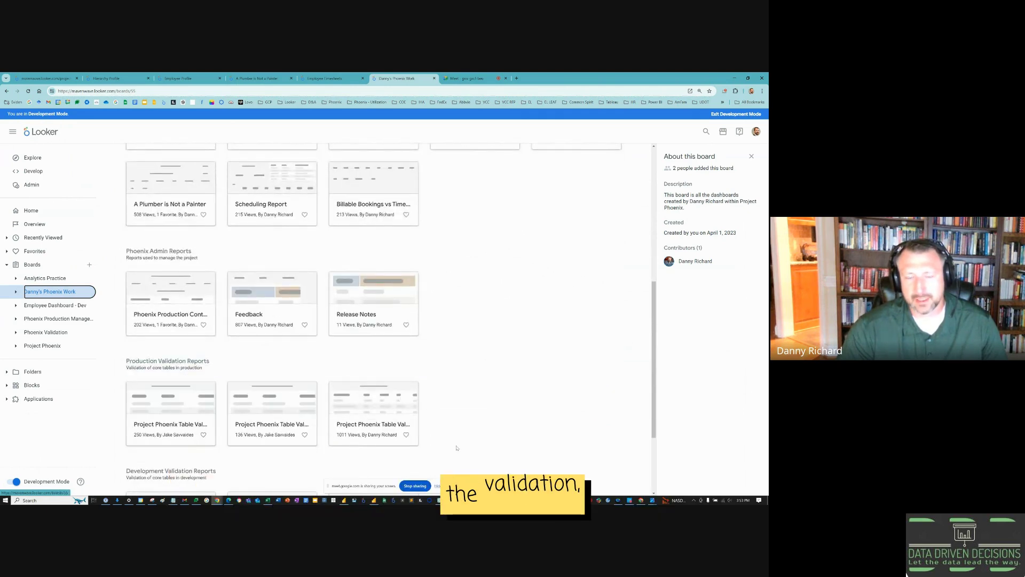
{"action": "scroll", "coordinate": [503, 423], "scroll_direction": "down", "scroll_amount": 3}
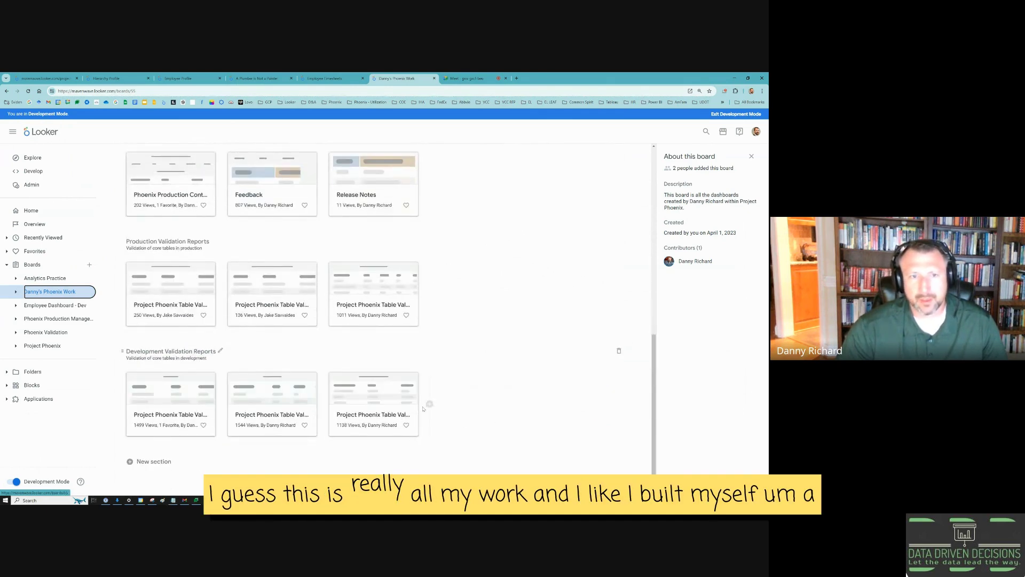
{"action": "scroll", "coordinate": [251, 302], "scroll_direction": "up", "scroll_amount": 10}
{"action": "scroll", "coordinate": [251, 303], "scroll_direction": "down", "scroll_amount": 4}
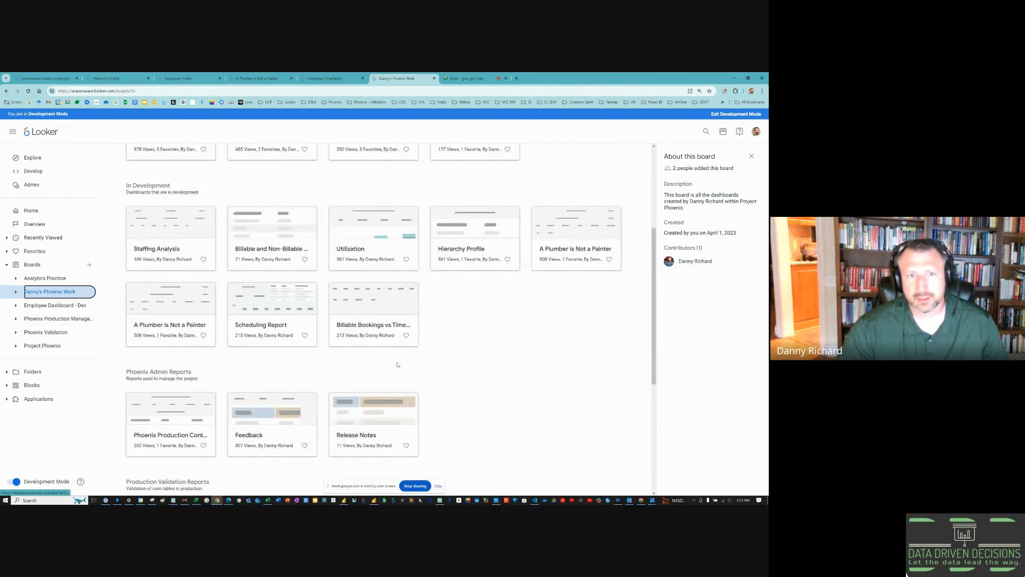
{"action": "scroll", "coordinate": [428, 416], "scroll_direction": "down", "scroll_amount": 5}
{"action": "scroll", "coordinate": [419, 365], "scroll_direction": "up", "scroll_amount": 10}
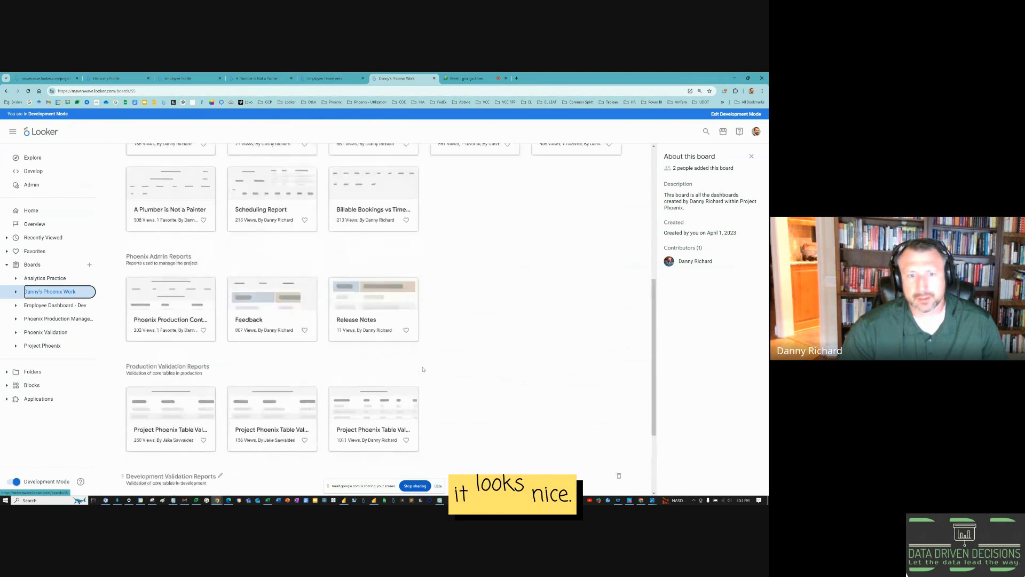
{"action": "scroll", "coordinate": [358, 347], "scroll_direction": "down", "scroll_amount": 10}
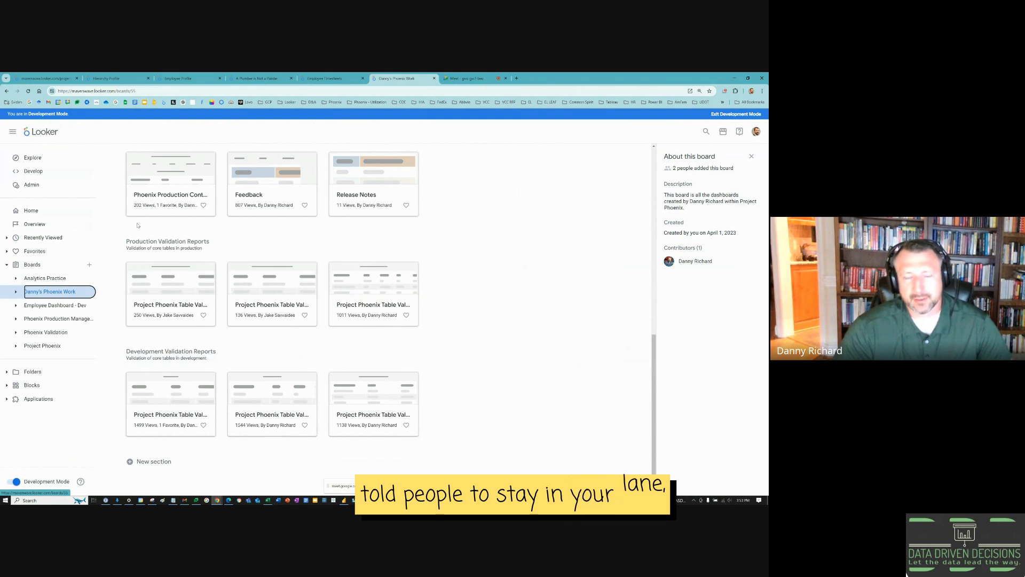
Step: Cancel editing the Production Validation Reports title and return to the Looker home page
{"action": "left_click", "coordinate": [170, 243]}
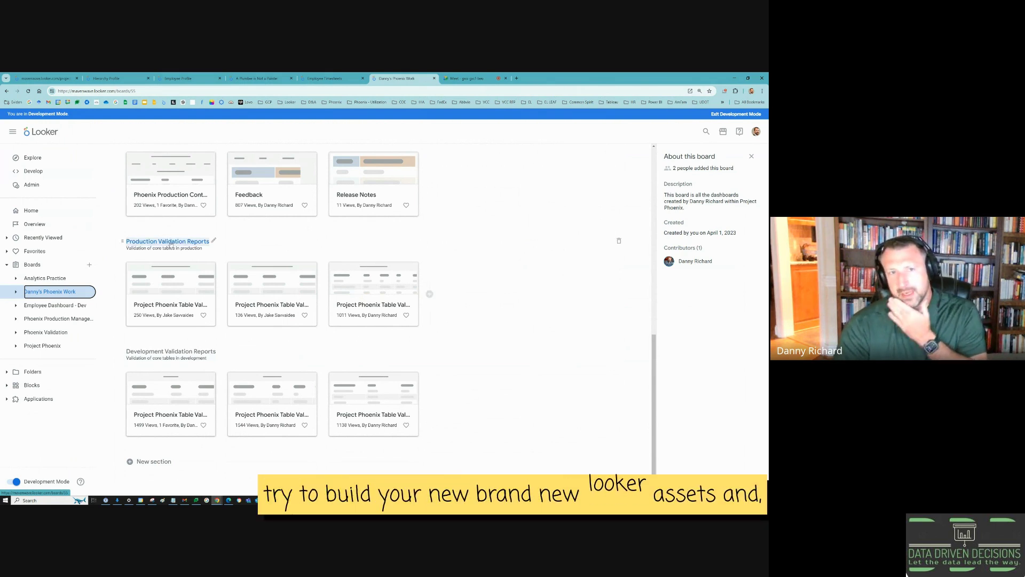
{"action": "key", "text": "Escape"}
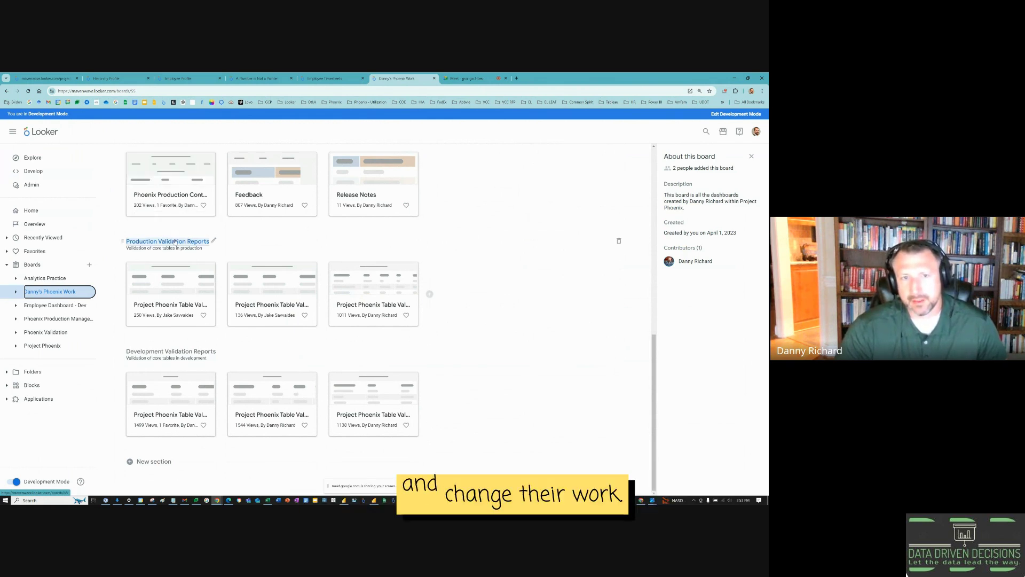
{"action": "scroll", "coordinate": [225, 254], "scroll_direction": "up", "scroll_amount": 3}
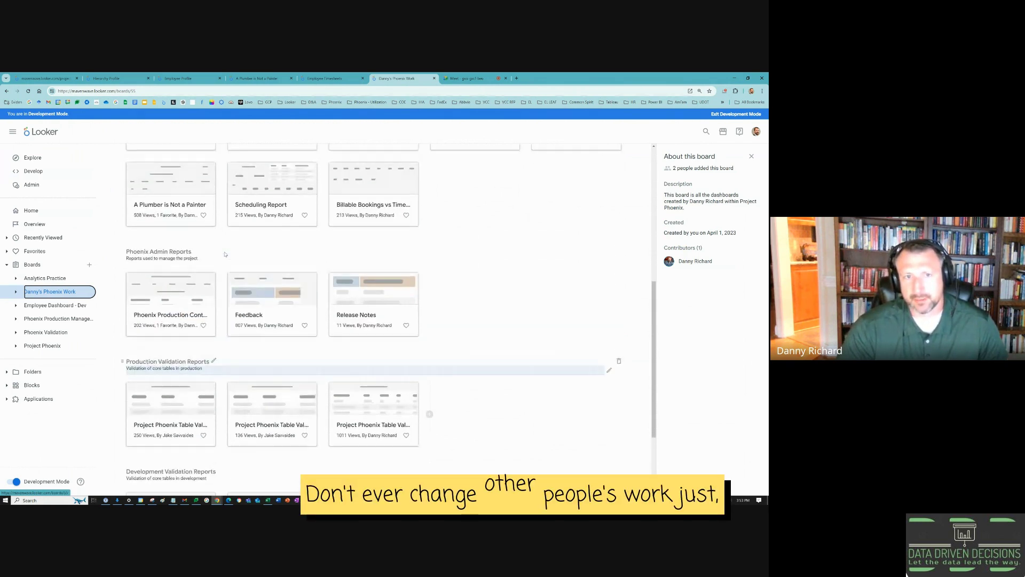
{"action": "scroll", "coordinate": [551, 381], "scroll_direction": "up", "scroll_amount": 5}
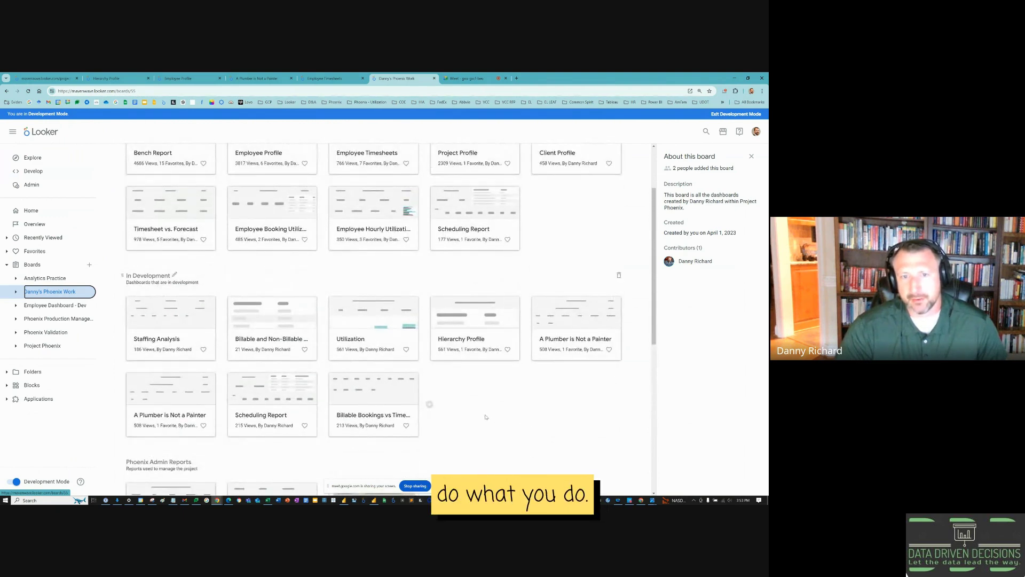
{"action": "scroll", "coordinate": [530, 386], "scroll_direction": "up", "scroll_amount": 3}
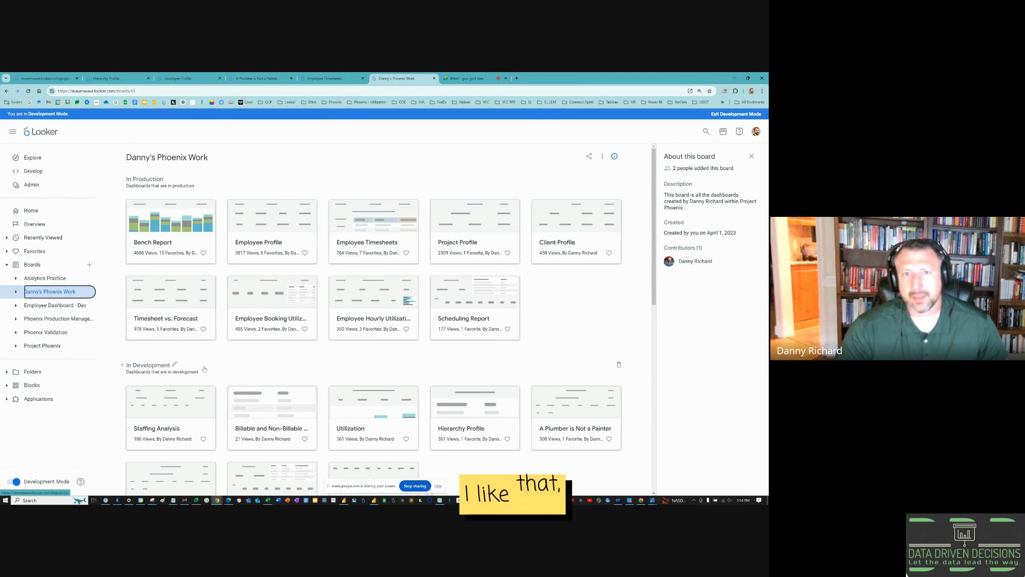
{"action": "left_click", "coordinate": [48, 134]}
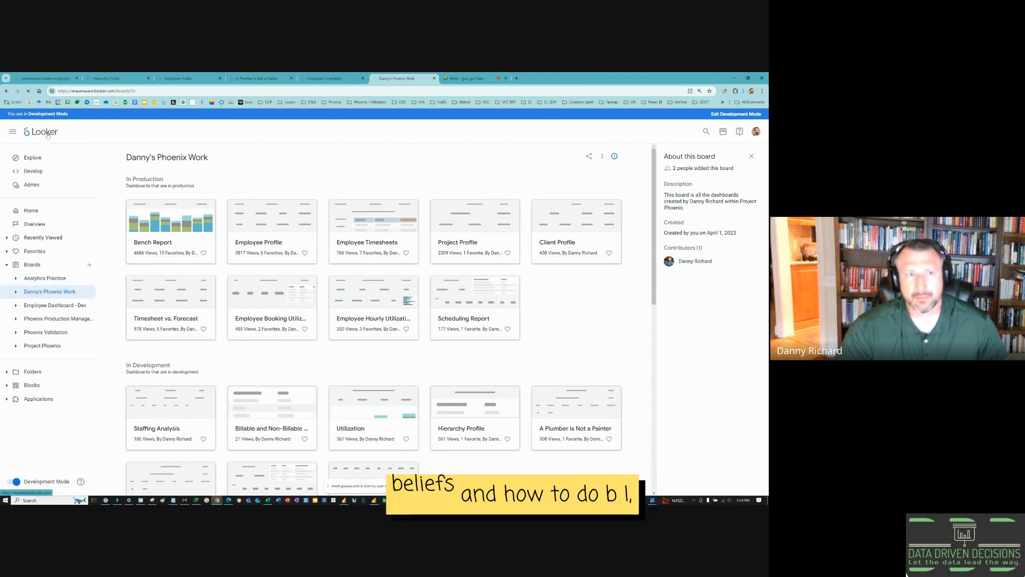